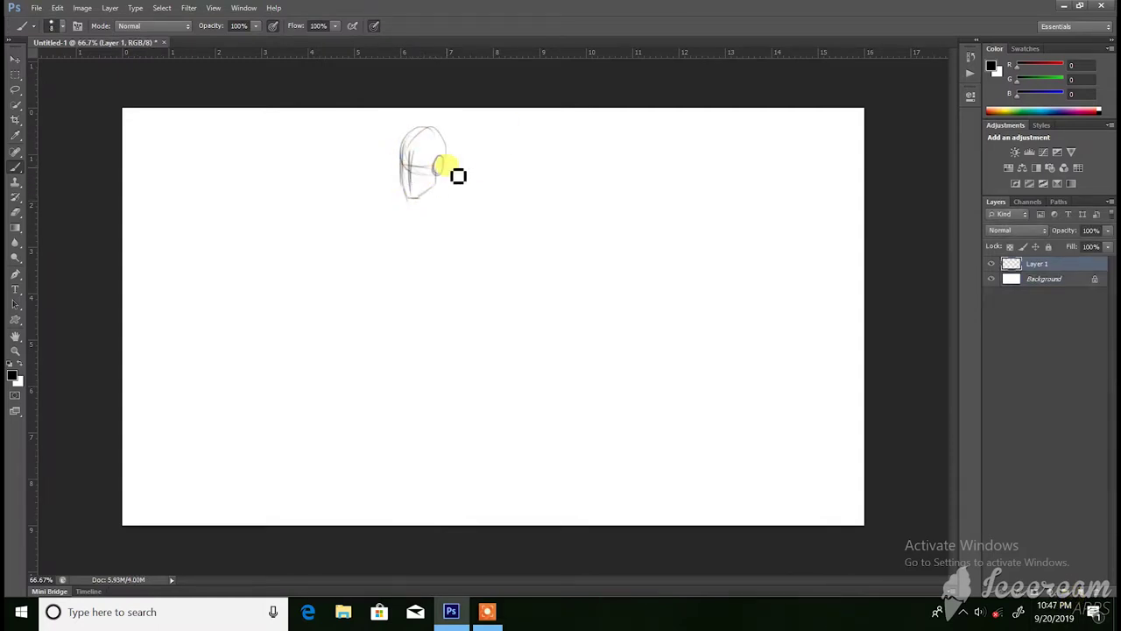
# Stroke along the lower jaw of the head sketch
pyautogui.scroll(2, 445, 184)
pyautogui.moveTo(407, 245); pyautogui.dragTo(453, 222)
pyautogui.hotkey('ctrl', 't')
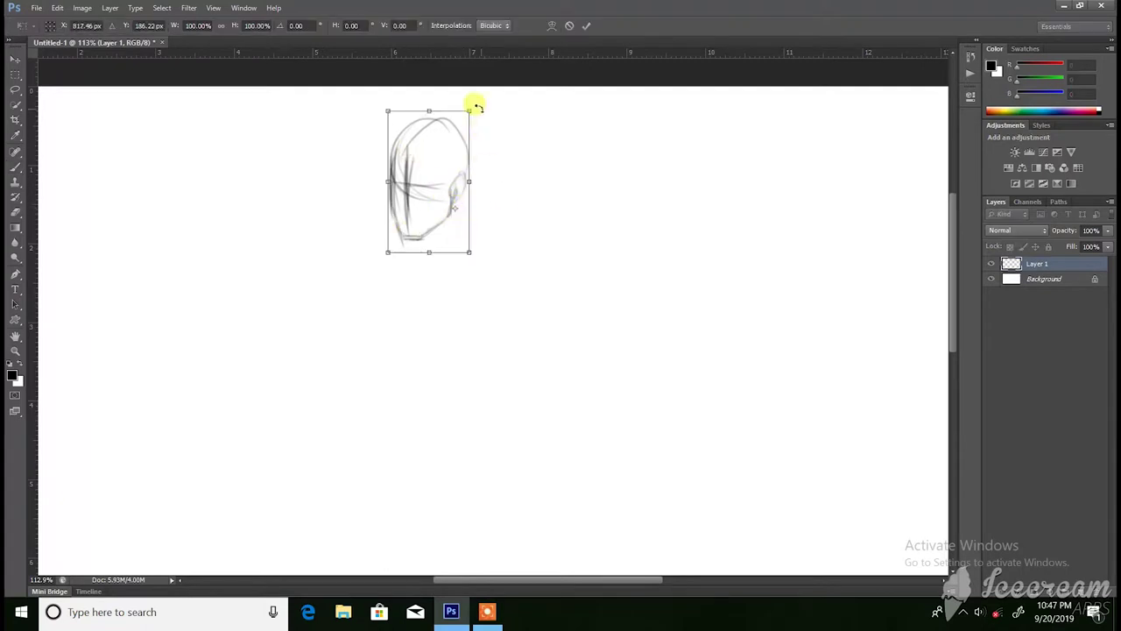
pyautogui.press('Escape')
# Draw a diagonal neck line beside the right jaw, discarding a stray jaw stroke
pyautogui.moveTo(455, 213); pyautogui.dragTo(456, 134)
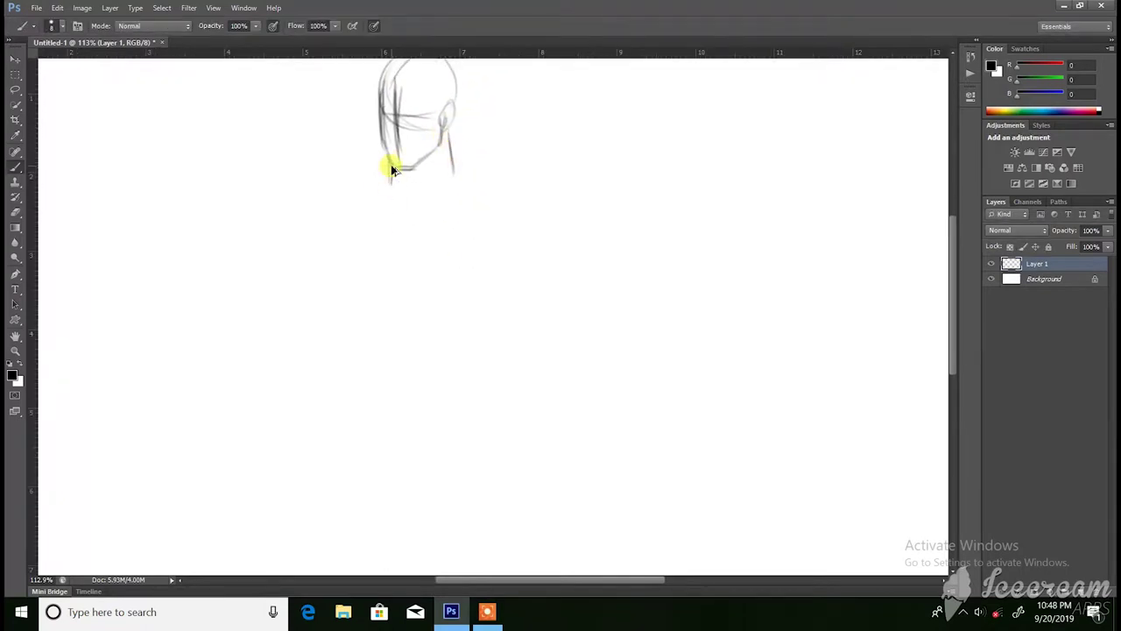
pyautogui.moveTo(479, 199); pyautogui.dragTo(445, 154)
pyautogui.scroll(-2, 477, 226)
pyautogui.hotkey('ctrl', 'z')
pyautogui.moveTo(368, 196)
pyautogui.mouseDown()
pyautogui.moveTo(399, 180)
pyautogui.moveTo(484, 209)
pyautogui.mouseUp()
pyautogui.hotkey('ctrl', 'z')
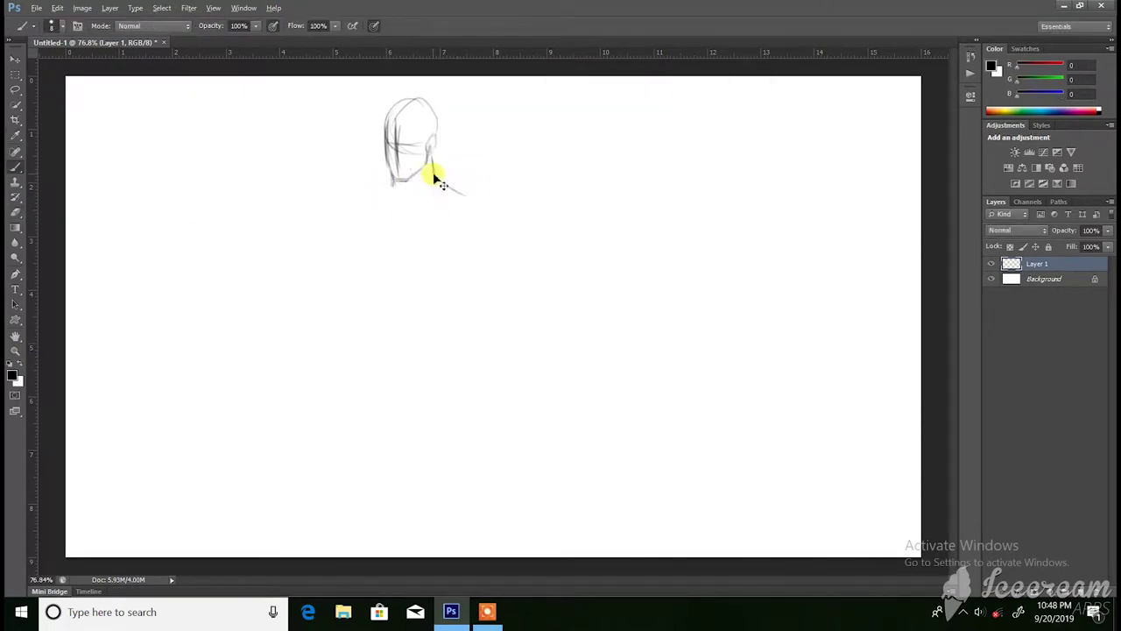
# Sketch the right shoulder line from the neck, a faint centre line and the chest curve
pyautogui.moveTo(467, 193); pyautogui.dragTo(495, 200)
pyautogui.moveTo(400, 214); pyautogui.dragTo(399, 257)
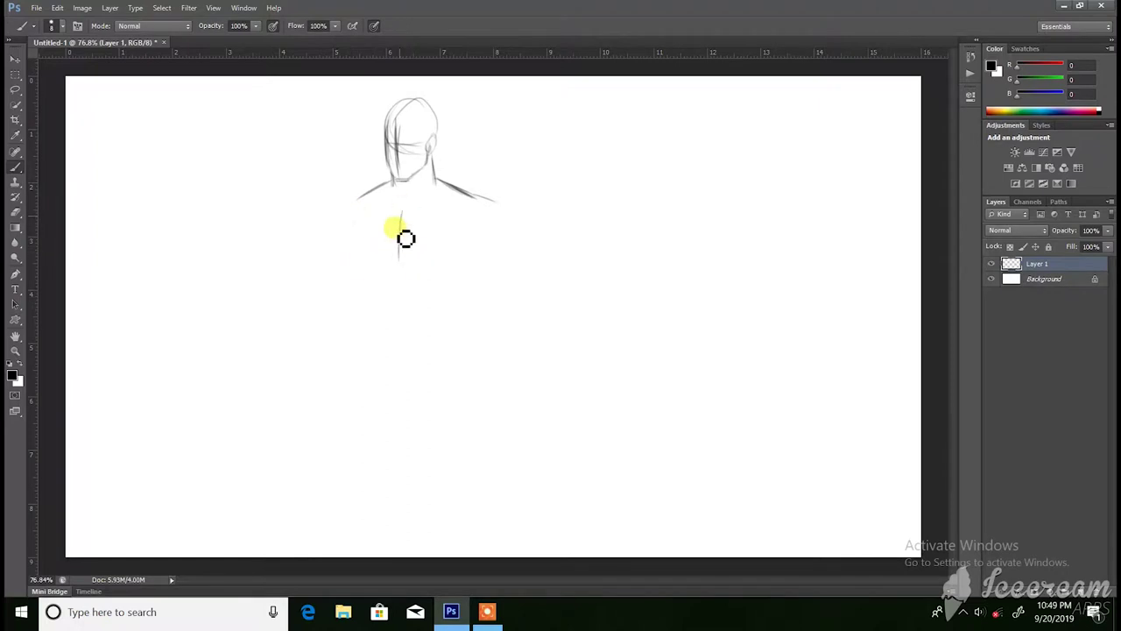
pyautogui.moveTo(349, 224)
pyautogui.mouseDown()
pyautogui.moveTo(403, 279)
pyautogui.moveTo(463, 245)
pyautogui.mouseUp()
pyautogui.moveTo(471, 240); pyautogui.dragTo(482, 251)
pyautogui.moveTo(482, 202); pyautogui.dragTo(523, 246)
pyautogui.hotkey('ctrl', 'z')
pyautogui.moveTo(438, 180); pyautogui.dragTo(508, 219)
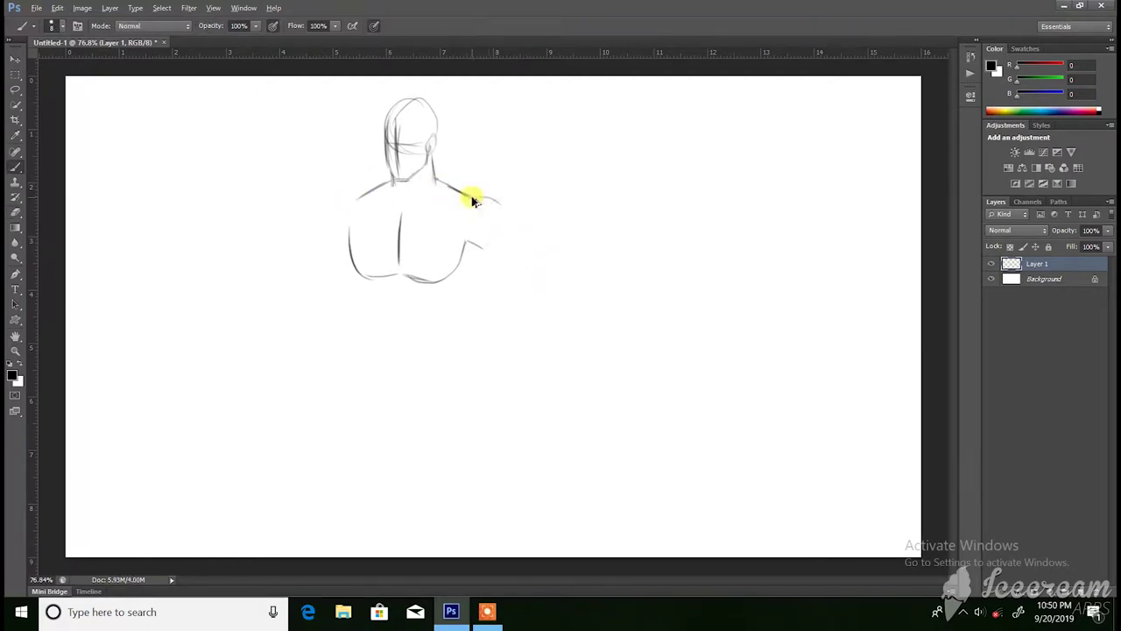
pyautogui.hotkey('ctrl', 'z')
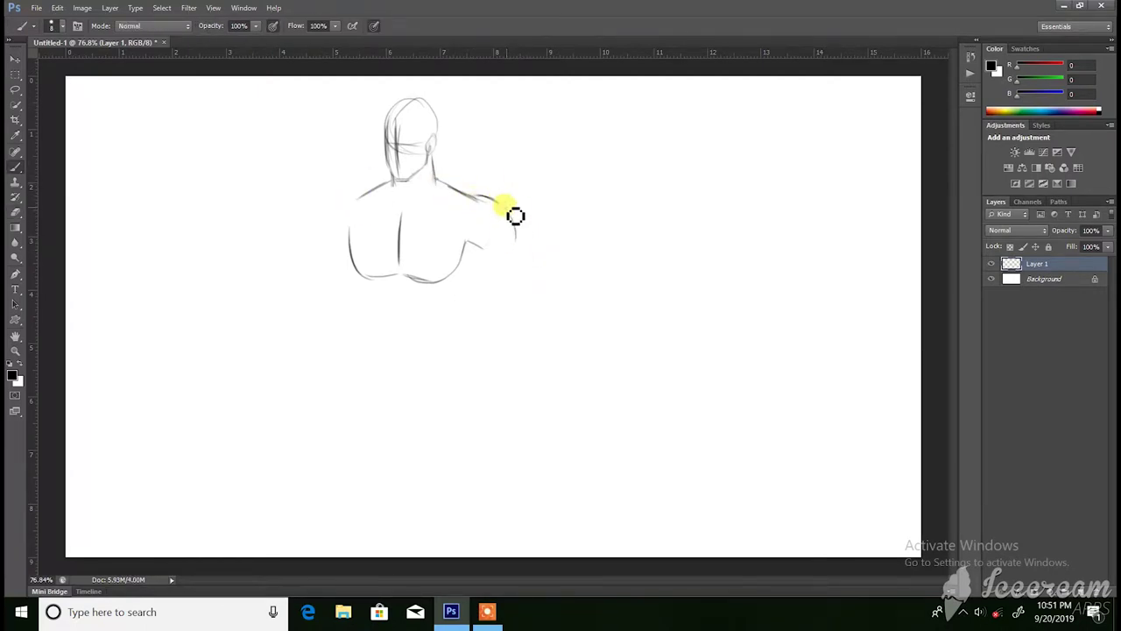
# Draw both shoulder curves, the right upper arm and forearm, and the collarbone
pyautogui.moveTo(354, 193)
pyautogui.mouseDown()
pyautogui.moveTo(330, 272)
pyautogui.moveTo(427, 280)
pyautogui.mouseUp()
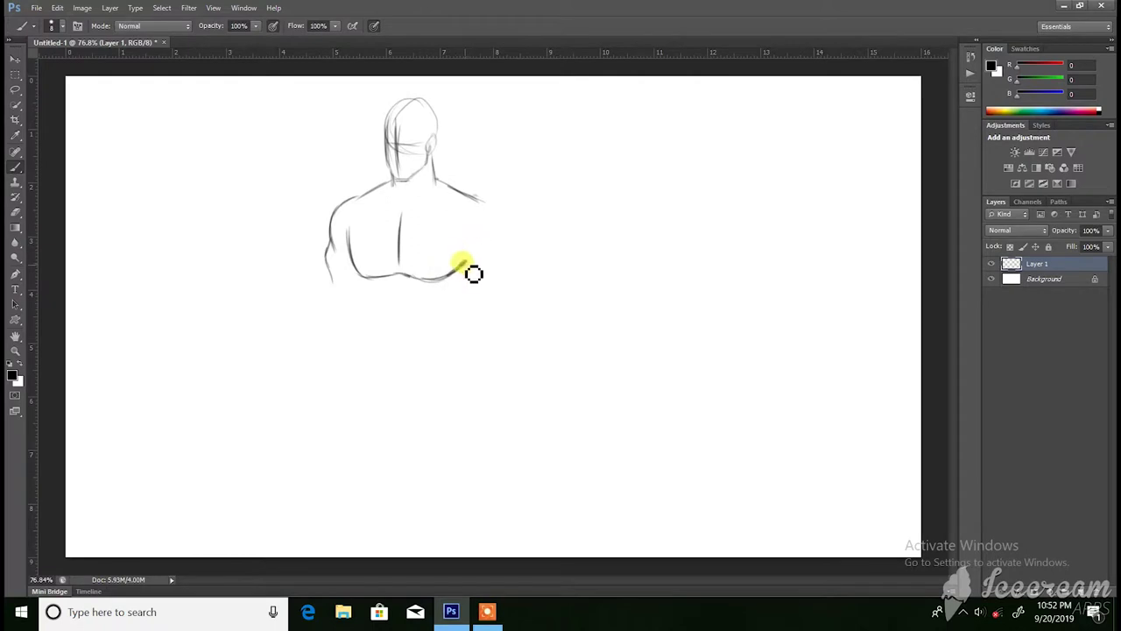
pyautogui.moveTo(477, 195)
pyautogui.mouseDown()
pyautogui.moveTo(518, 244)
pyautogui.moveTo(535, 321)
pyautogui.mouseUp()
pyautogui.moveTo(474, 272); pyautogui.dragTo(512, 317)
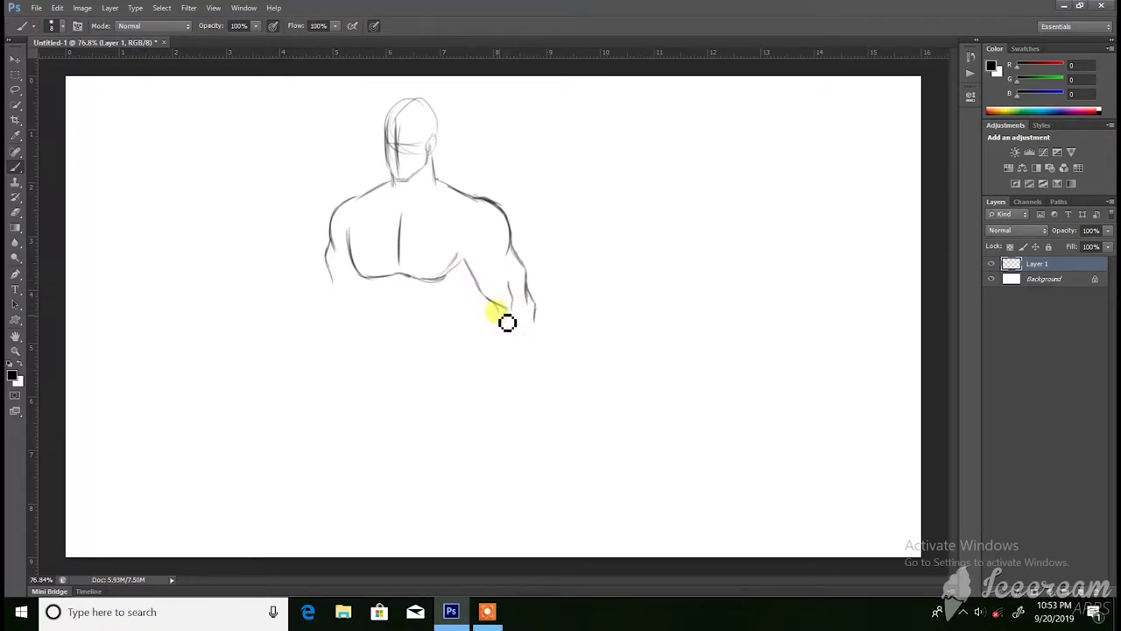
pyautogui.moveTo(496, 308); pyautogui.dragTo(509, 387)
pyautogui.moveTo(535, 324); pyautogui.dragTo(538, 366)
pyautogui.moveTo(408, 279); pyautogui.dragTo(462, 282)
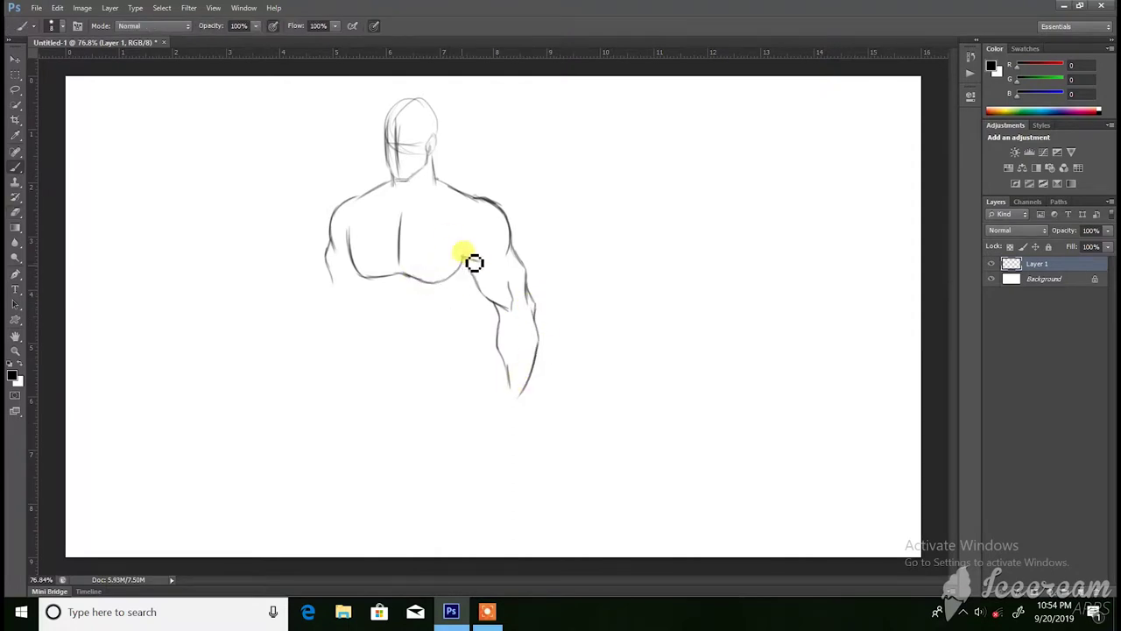
pyautogui.moveTo(442, 195); pyautogui.dragTo(402, 209)
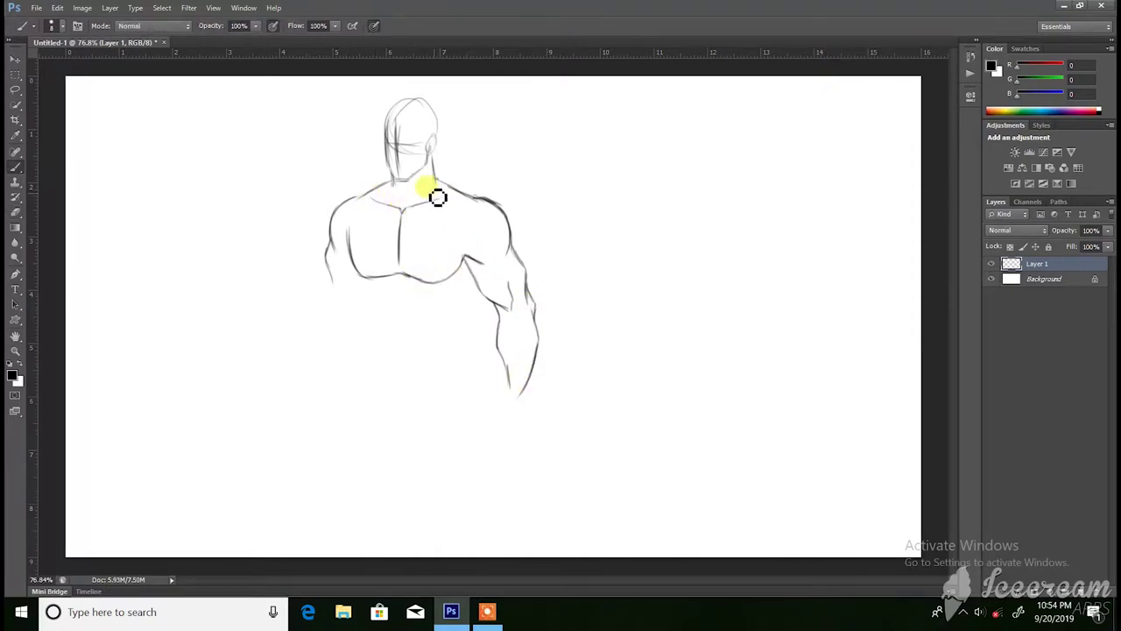
# Save as ram.psd, then sketch the torso sides, waist, abs and left arm
pyautogui.click(540, 128)
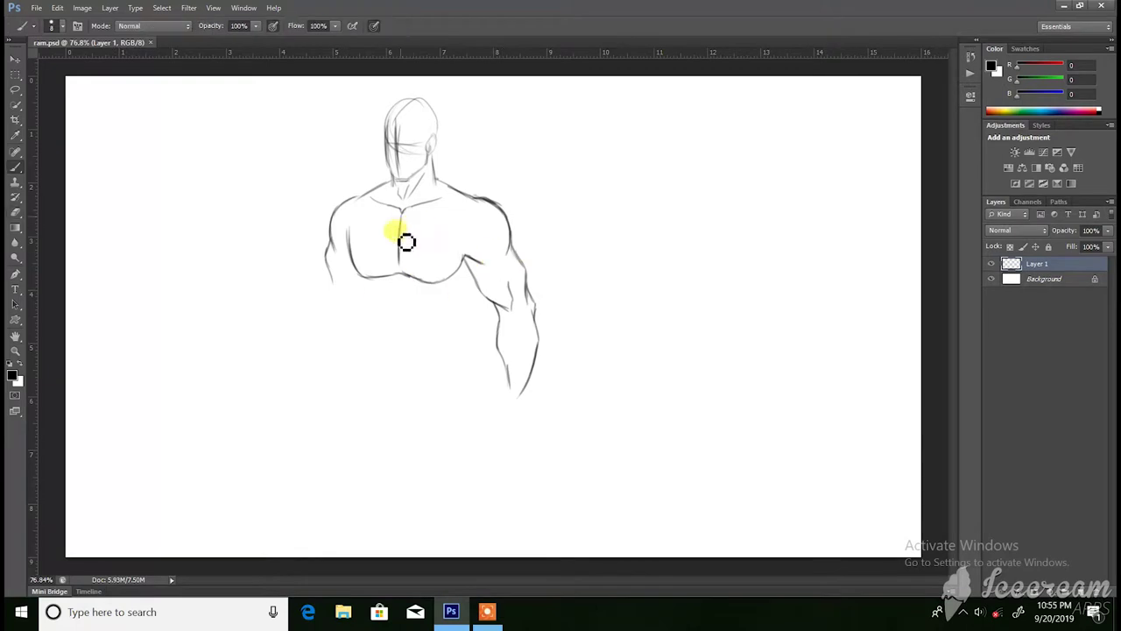
pyautogui.moveTo(471, 314); pyautogui.dragTo(451, 335)
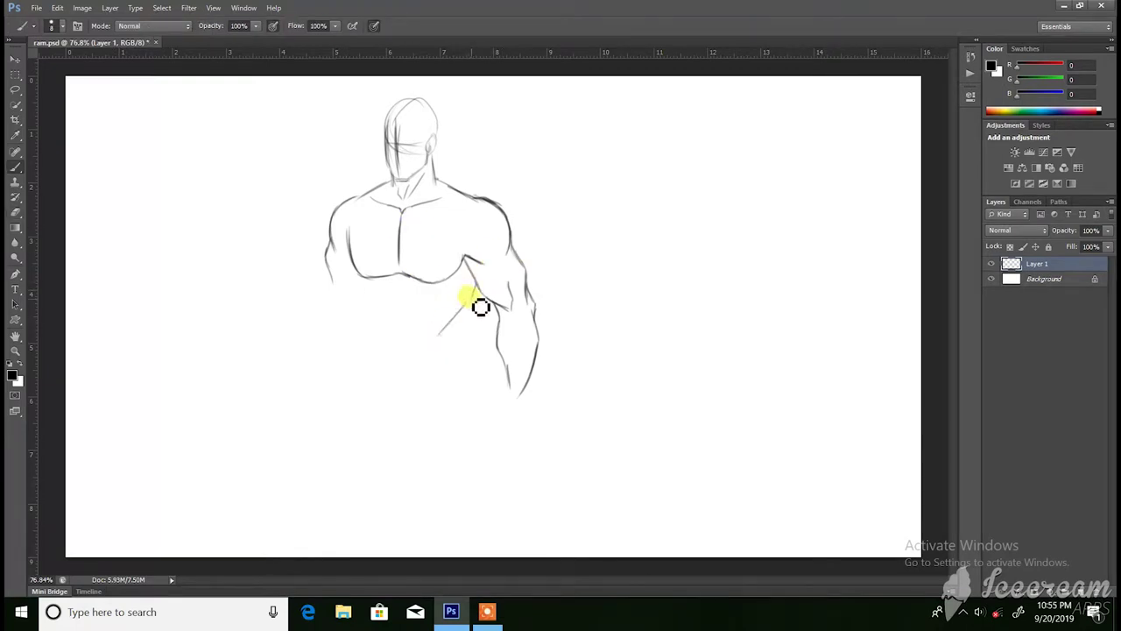
pyautogui.moveTo(357, 278); pyautogui.dragTo(369, 320)
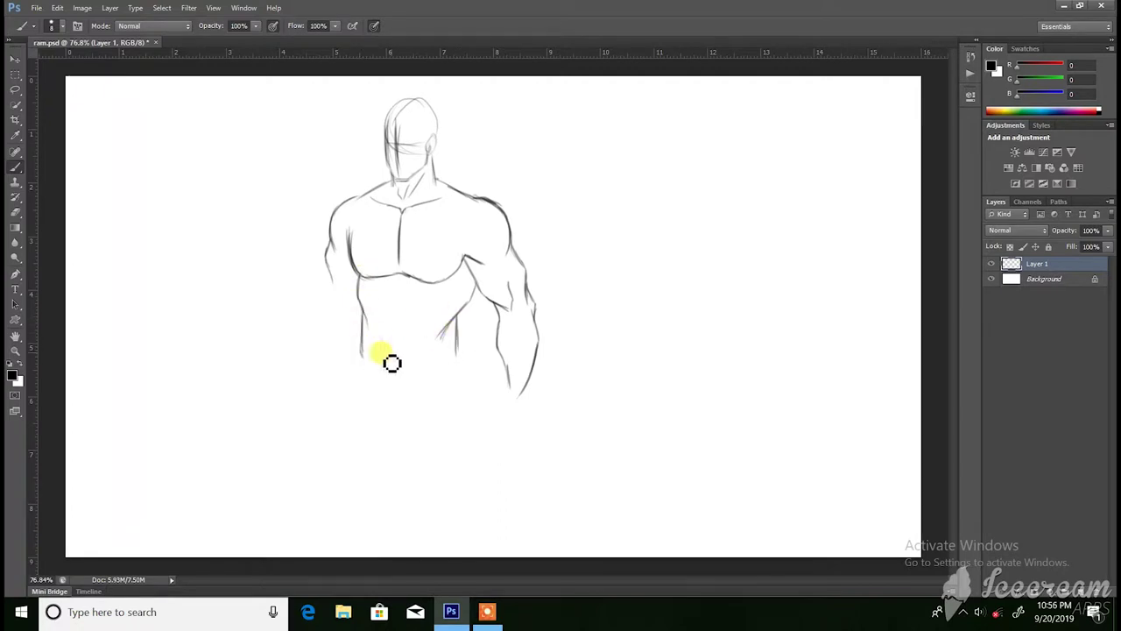
pyautogui.moveTo(357, 354); pyautogui.dragTo(455, 372)
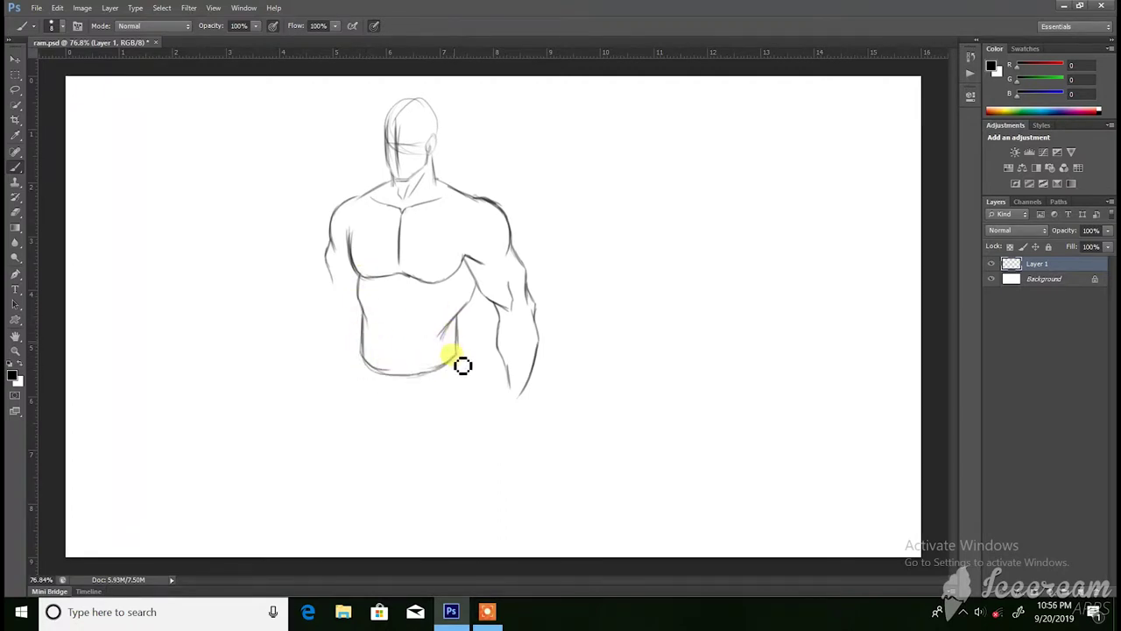
pyautogui.moveTo(399, 298)
pyautogui.mouseDown()
pyautogui.moveTo(398, 350)
pyautogui.moveTo(456, 293)
pyautogui.moveTo(414, 349)
pyautogui.moveTo(380, 350)
pyautogui.mouseUp()
pyautogui.moveTo(331, 247); pyautogui.dragTo(323, 299)
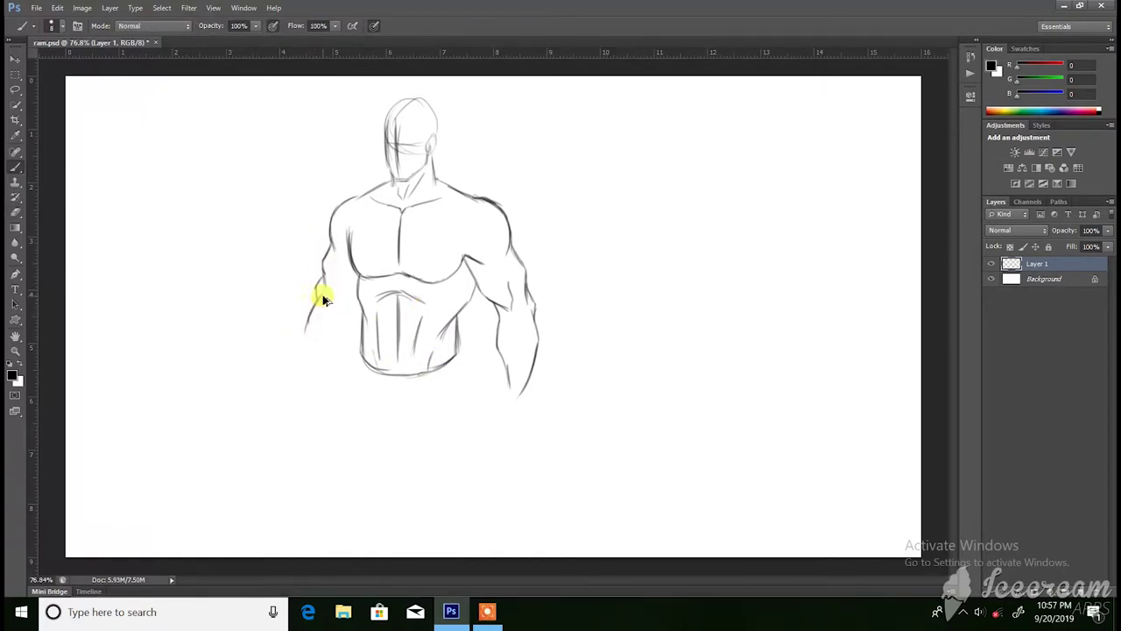
pyautogui.moveTo(316, 341)
pyautogui.mouseDown()
pyautogui.moveTo(313, 385)
pyautogui.moveTo(345, 322)
pyautogui.mouseUp()
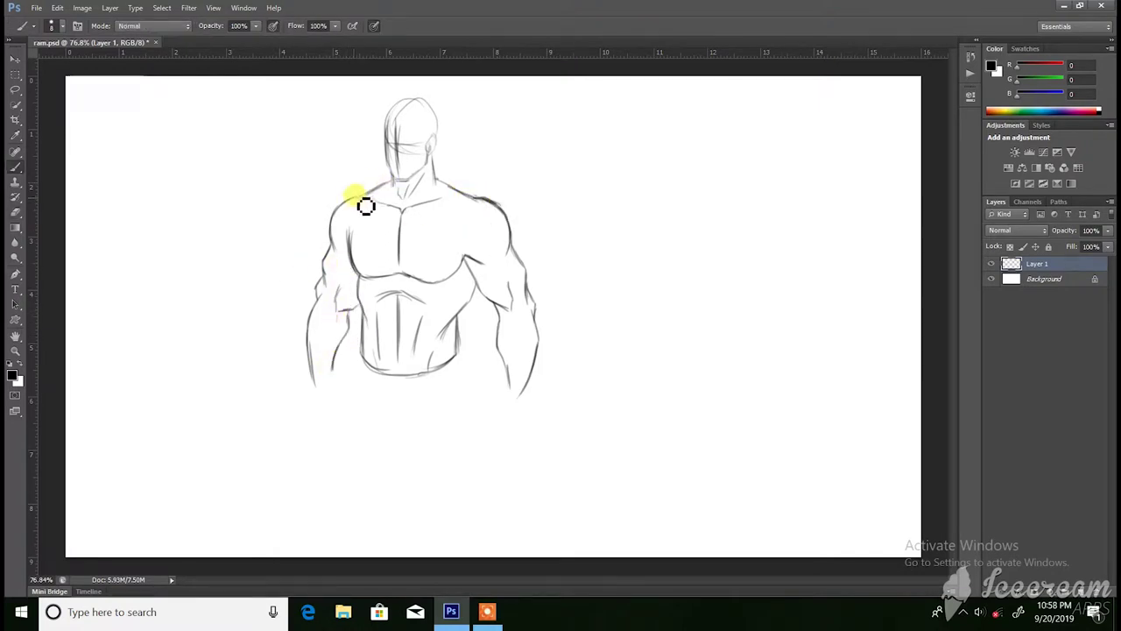
# Resize the image to 4000 × 2250 px and scale the sketch layer to fit
pyautogui.scroll(2, 328, 324)
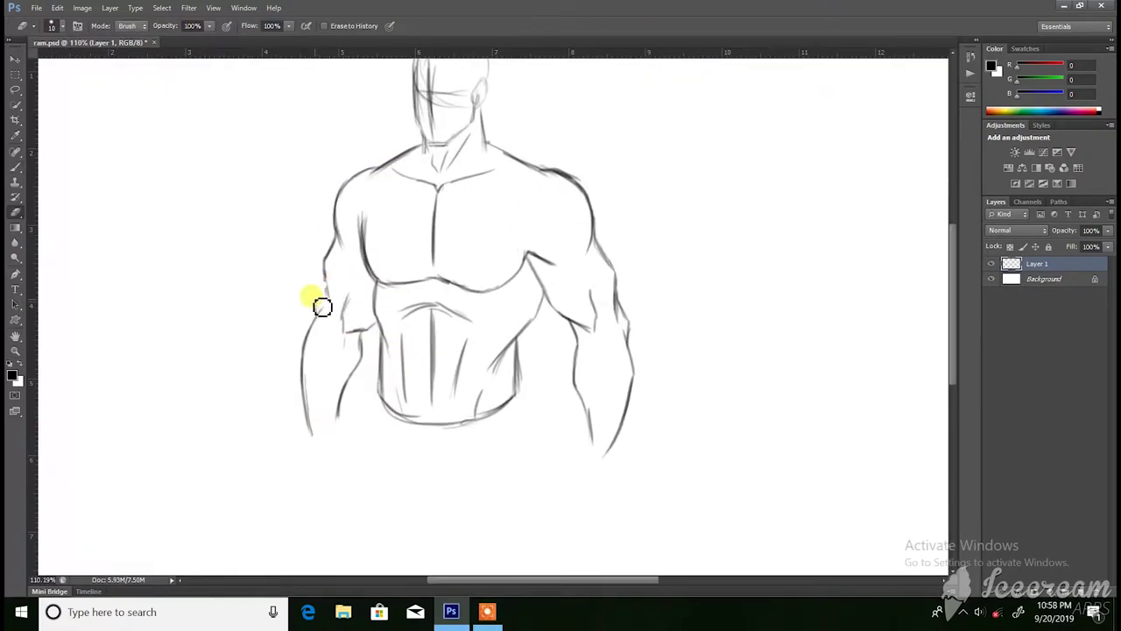
pyautogui.scroll(-3, 464, 298)
pyautogui.hscroll(2, 464, 297)
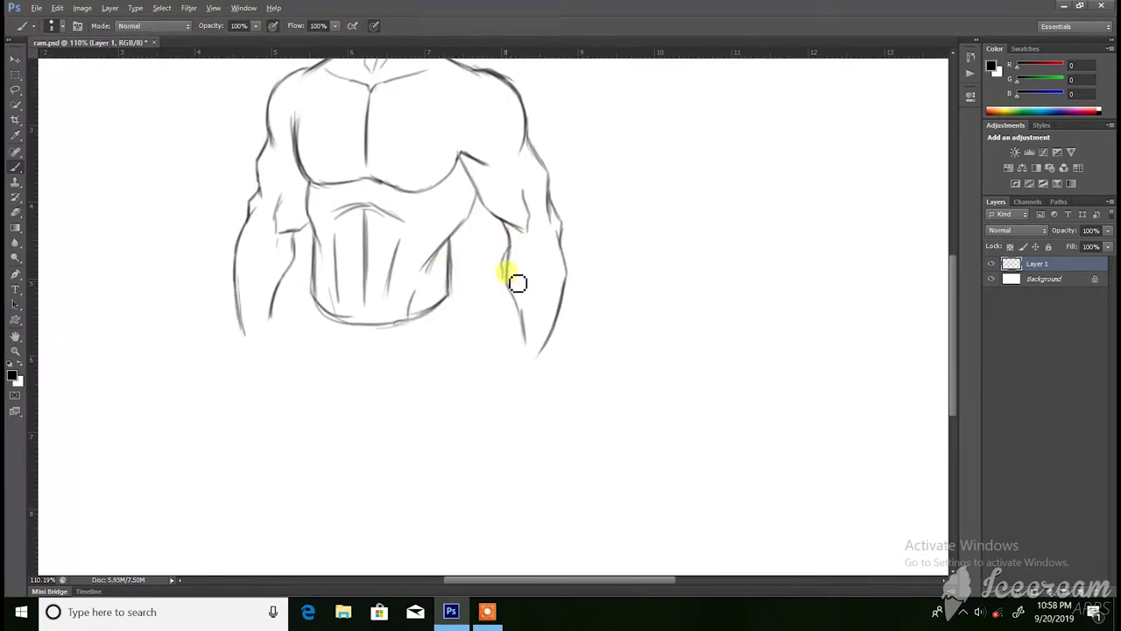
pyautogui.hotkey('ctrl', '0')
pyautogui.hotkey('ctrl', 'alt', 'i')
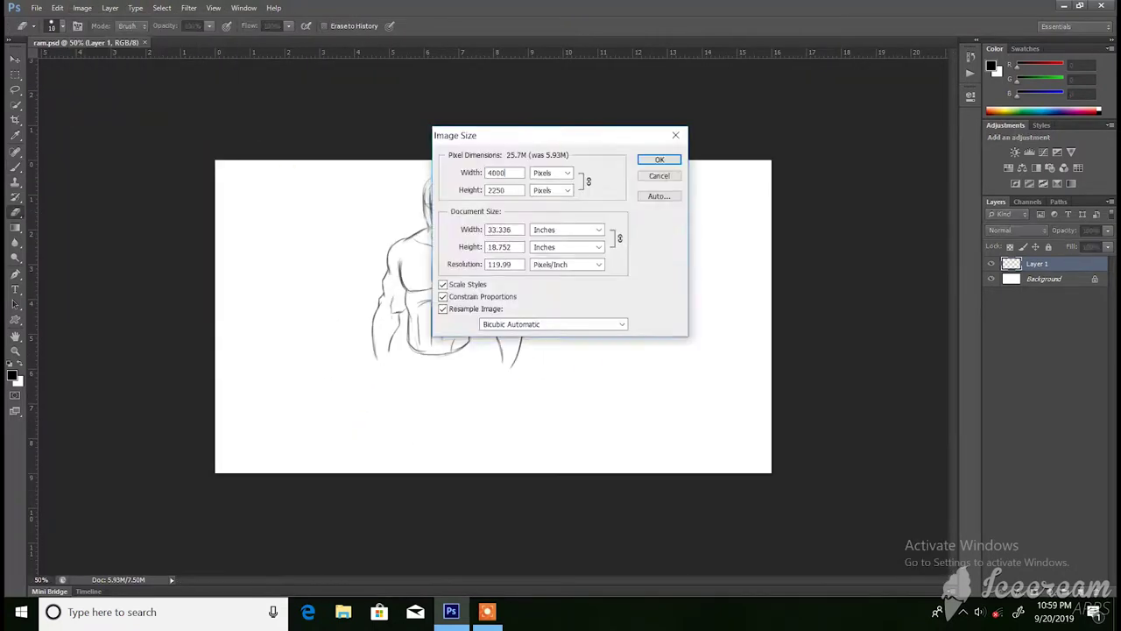
pyautogui.press('Return')
pyautogui.hotkey('ctrl', 't')
pyautogui.press('Return')
# Zoom in full-screen and draw a long vertical line below the waist
pyautogui.hotkey('ctrl', '+')
pyautogui.press('f')
pyautogui.press('f')
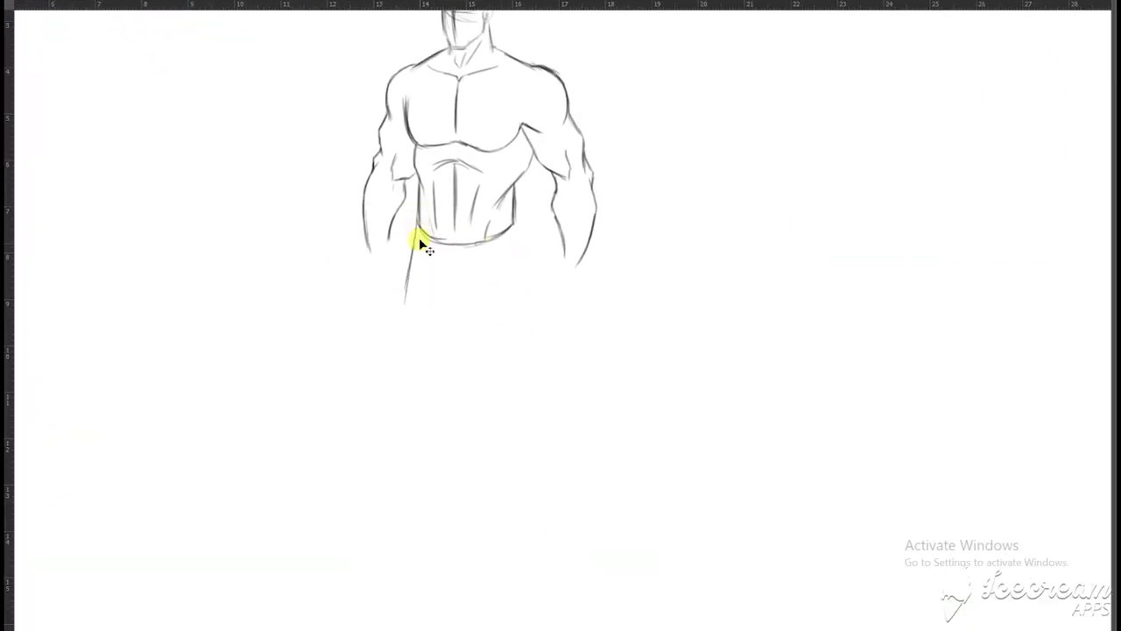
pyautogui.moveTo(424, 276); pyautogui.dragTo(452, 365)
# Draw the outer leg line down from the waist, redoing its lower segment shorter
pyautogui.scroll(-2, 411, 233)
pyautogui.moveTo(418, 185); pyautogui.dragTo(398, 256)
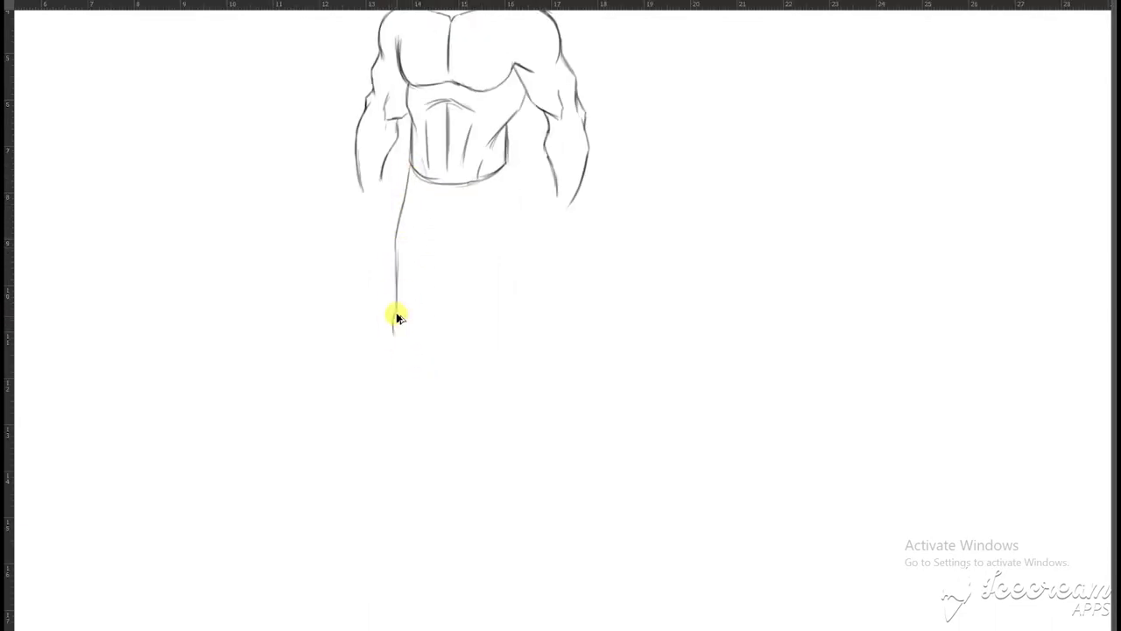
pyautogui.moveTo(519, 178)
pyautogui.mouseDown()
pyautogui.moveTo(545, 240)
pyautogui.moveTo(555, 323)
pyautogui.mouseUp()
pyautogui.hotkey('ctrl', 'z')
pyautogui.moveTo(545, 243); pyautogui.dragTo(554, 336)
pyautogui.hotkey('ctrl', 'z')
pyautogui.moveTo(541, 245); pyautogui.dragTo(545, 307)
# Sketch the shorts' curve and the right leg's outer and inner lines
pyautogui.moveTo(408, 184)
pyautogui.mouseDown()
pyautogui.moveTo(430, 216)
pyautogui.moveTo(464, 228)
pyautogui.mouseUp()
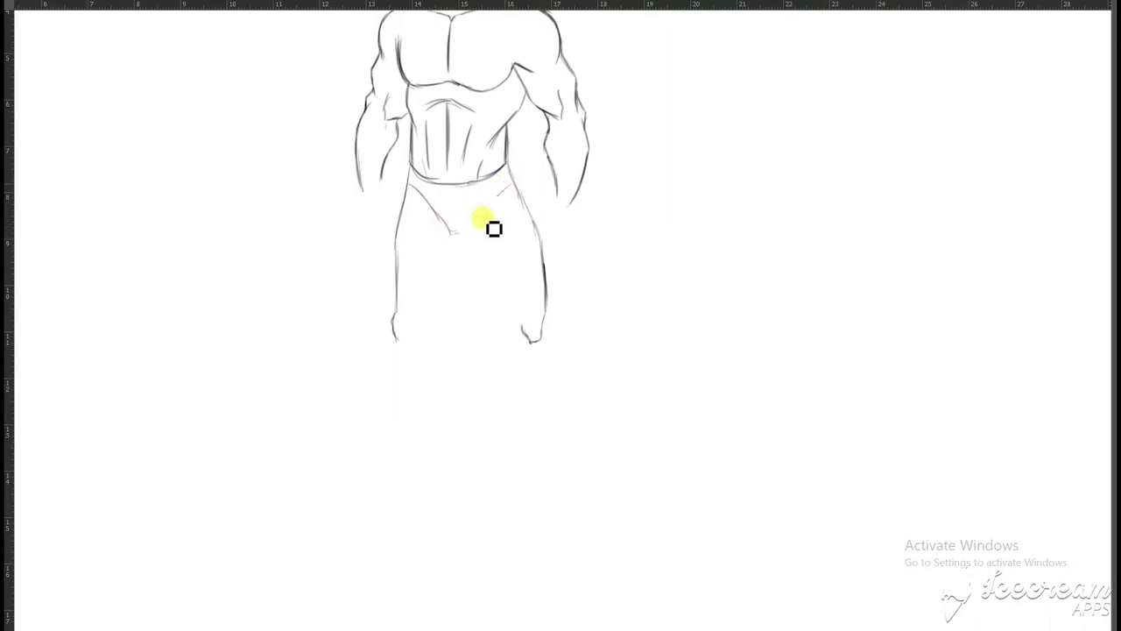
pyautogui.hotkey('ctrl', '0')
pyautogui.moveTo(525, 329); pyautogui.dragTo(542, 336)
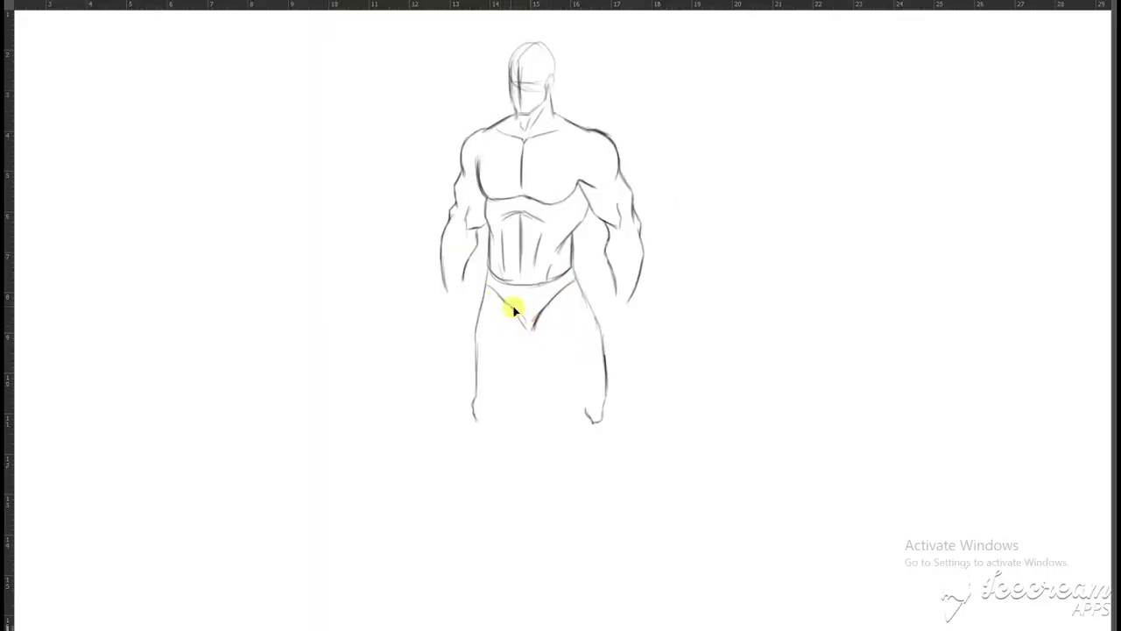
pyautogui.scroll(1, 540, 327)
pyautogui.moveTo(523, 253); pyautogui.dragTo(522, 351)
pyautogui.moveTo(438, 241)
pyautogui.mouseDown()
pyautogui.moveTo(493, 370)
pyautogui.moveTo(510, 512)
pyautogui.mouseUp()
# Add lower-leg strokes below the knee and the left leg's inner and outer thigh lines
pyautogui.scroll(-1, 550, 449)
pyautogui.hotkey('ctrl', 'z')
pyautogui.moveTo(516, 377); pyautogui.dragTo(528, 425)
pyautogui.moveTo(534, 337); pyautogui.dragTo(571, 480)
pyautogui.moveTo(563, 391)
pyautogui.mouseDown()
pyautogui.moveTo(595, 456)
pyautogui.moveTo(679, 464)
pyautogui.mouseUp()
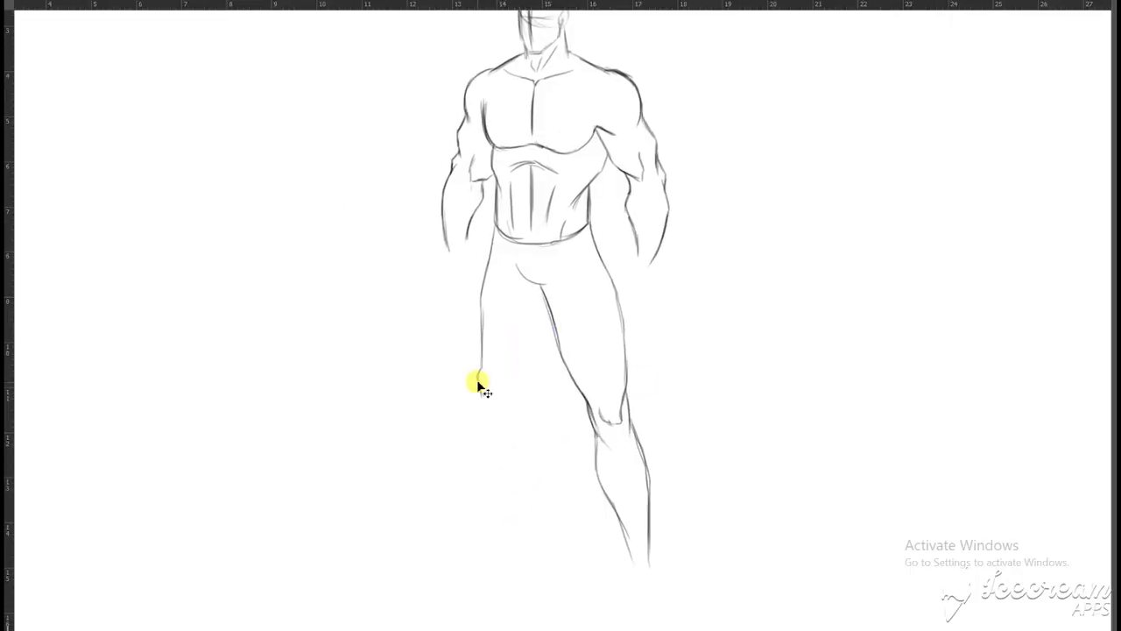
pyautogui.moveTo(550, 302); pyautogui.dragTo(510, 408)
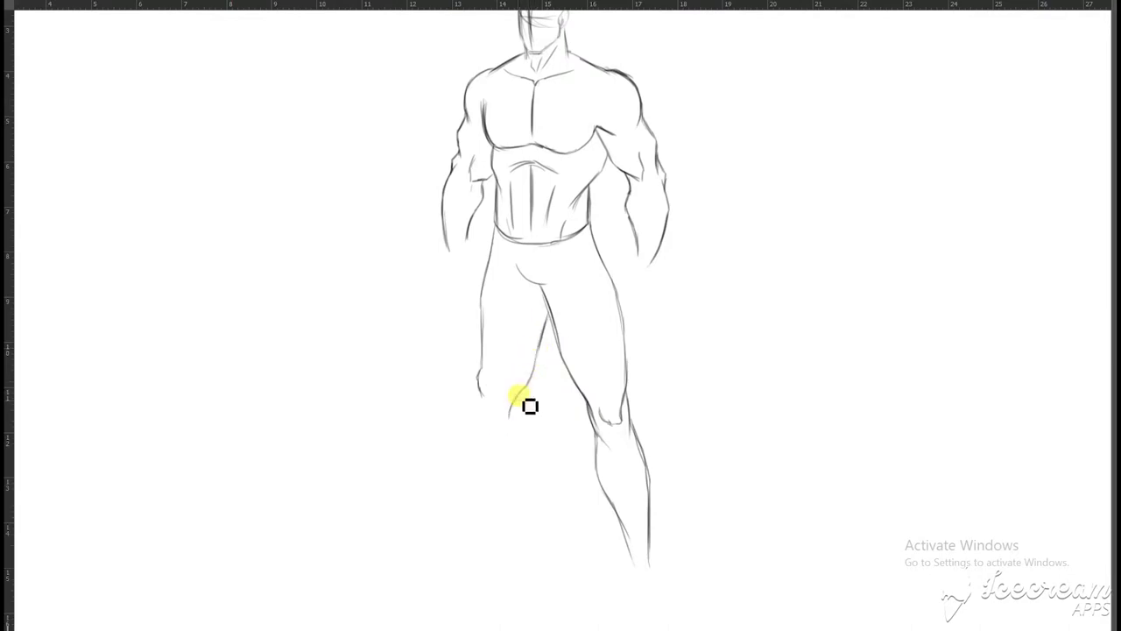
pyautogui.moveTo(500, 237); pyautogui.dragTo(485, 376)
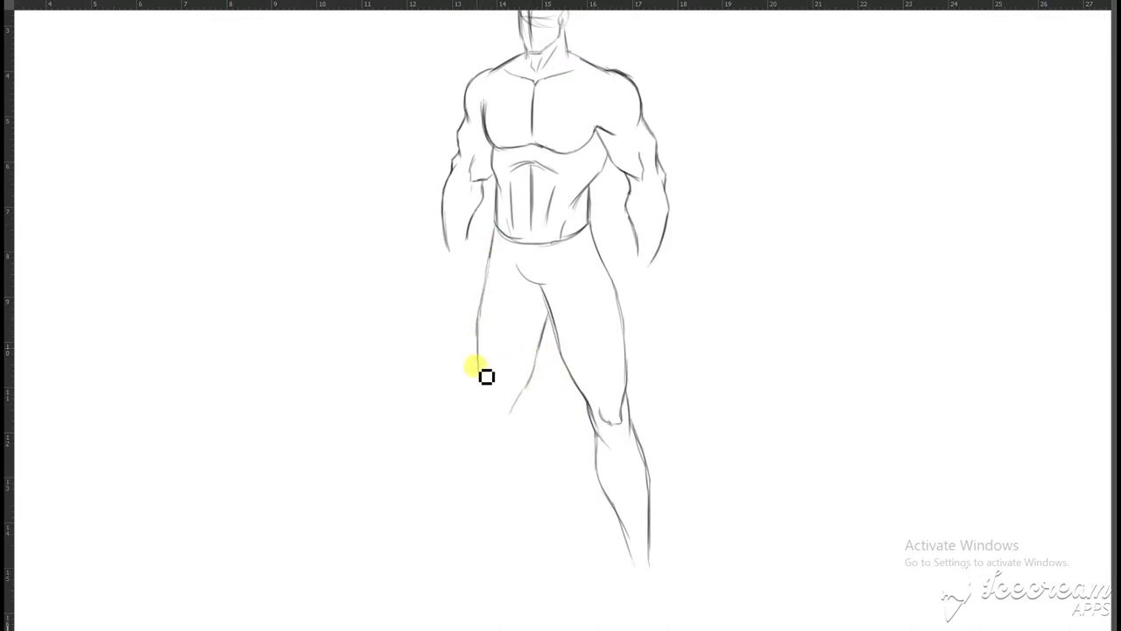
pyautogui.scroll(-1, 490, 417)
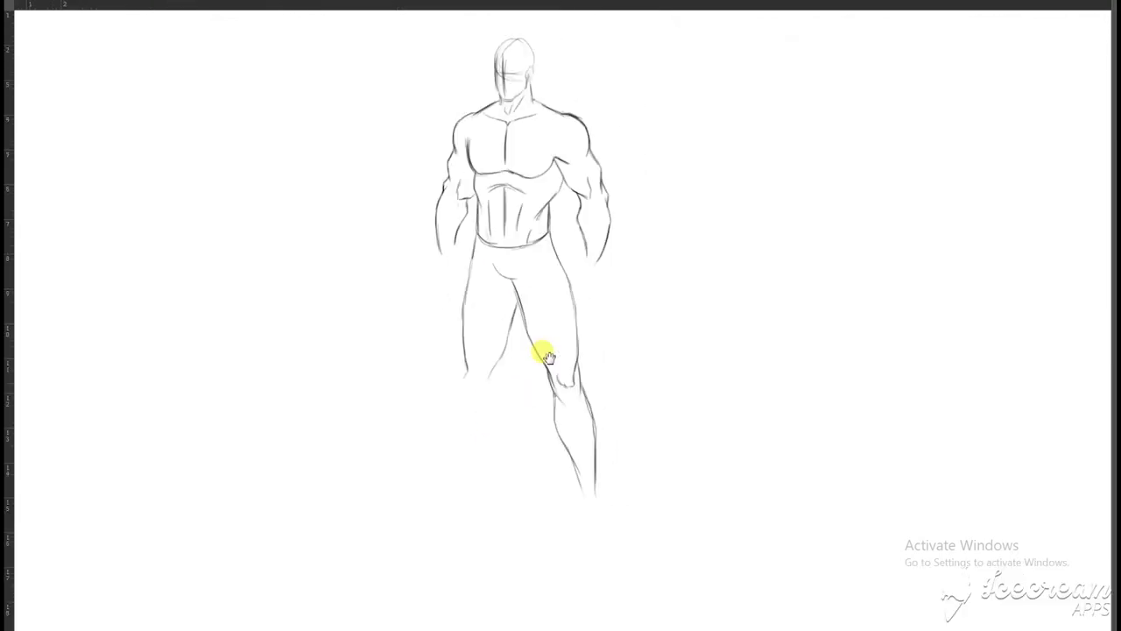
# Reshape the left leg's bottom and sketch the inner knee and inner calf strokes
pyautogui.scroll(3, 452, 277)
pyautogui.moveTo(477, 278); pyautogui.dragTo(471, 301)
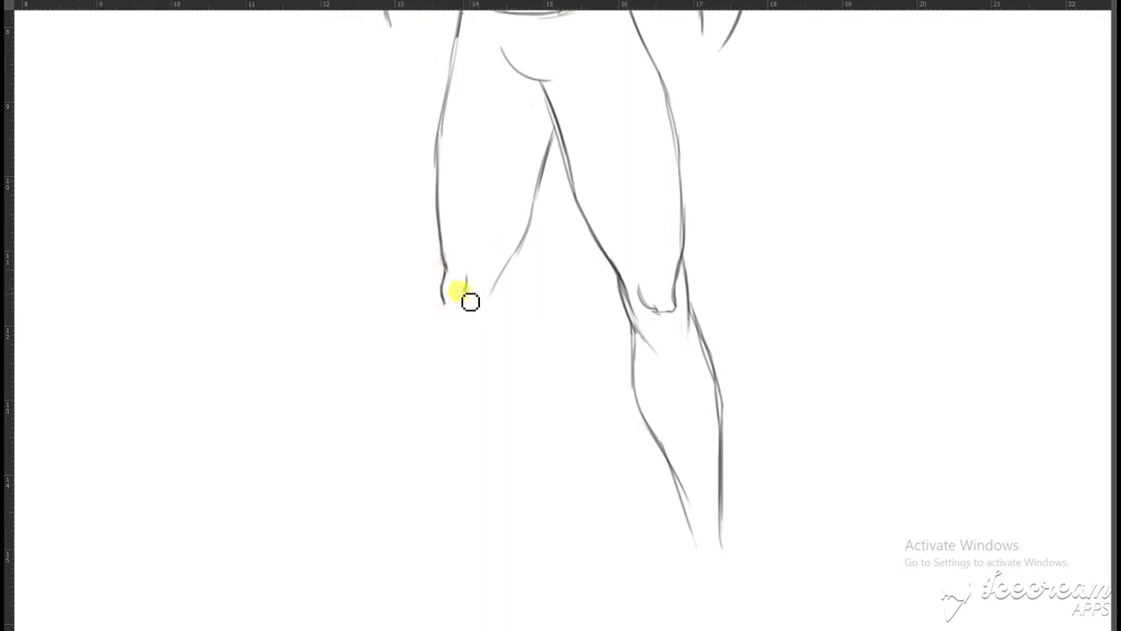
pyautogui.moveTo(525, 248)
pyautogui.mouseDown()
pyautogui.moveTo(478, 327)
pyautogui.moveTo(345, 290)
pyautogui.moveTo(326, 417)
pyautogui.mouseUp()
pyautogui.hotkey('ctrl', 'z')
pyautogui.moveTo(393, 263)
pyautogui.mouseDown()
pyautogui.moveTo(398, 336)
pyautogui.moveTo(386, 365)
pyautogui.mouseUp()
pyautogui.scroll(-2, 505, 351)
pyautogui.moveTo(466, 447)
pyautogui.mouseDown()
pyautogui.moveTo(489, 368)
pyautogui.moveTo(463, 383)
pyautogui.mouseUp()
# Darken the left calf lines to the ankle and draw the side-view foot's sole and heel
pyautogui.scroll(-2, 476, 458)
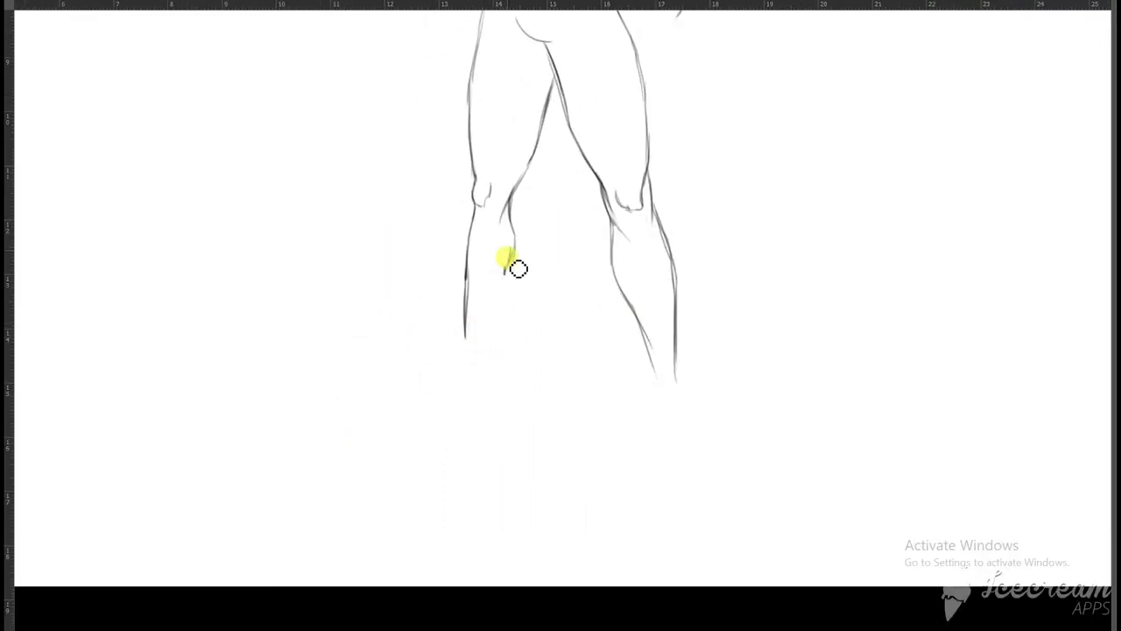
pyautogui.moveTo(516, 249); pyautogui.dragTo(488, 324)
pyautogui.moveTo(466, 267); pyautogui.dragTo(464, 346)
pyautogui.moveTo(513, 293)
pyautogui.mouseDown()
pyautogui.moveTo(490, 361)
pyautogui.moveTo(417, 364)
pyautogui.mouseUp()
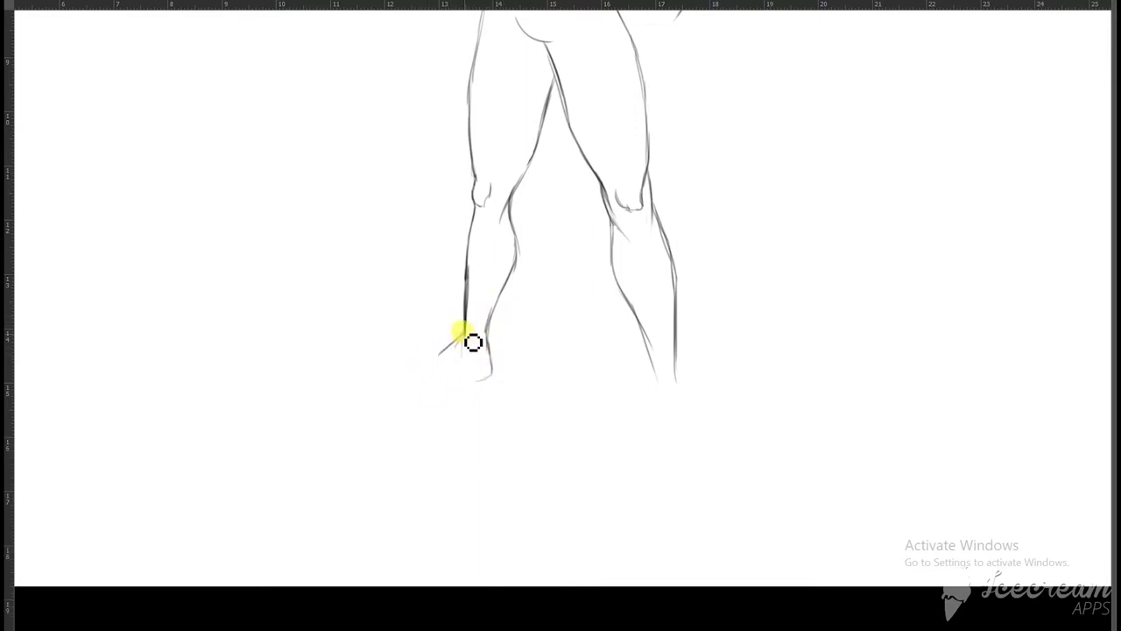
pyautogui.moveTo(412, 381)
pyautogui.mouseDown()
pyautogui.moveTo(443, 382)
pyautogui.moveTo(400, 388)
pyautogui.moveTo(460, 350)
pyautogui.mouseUp()
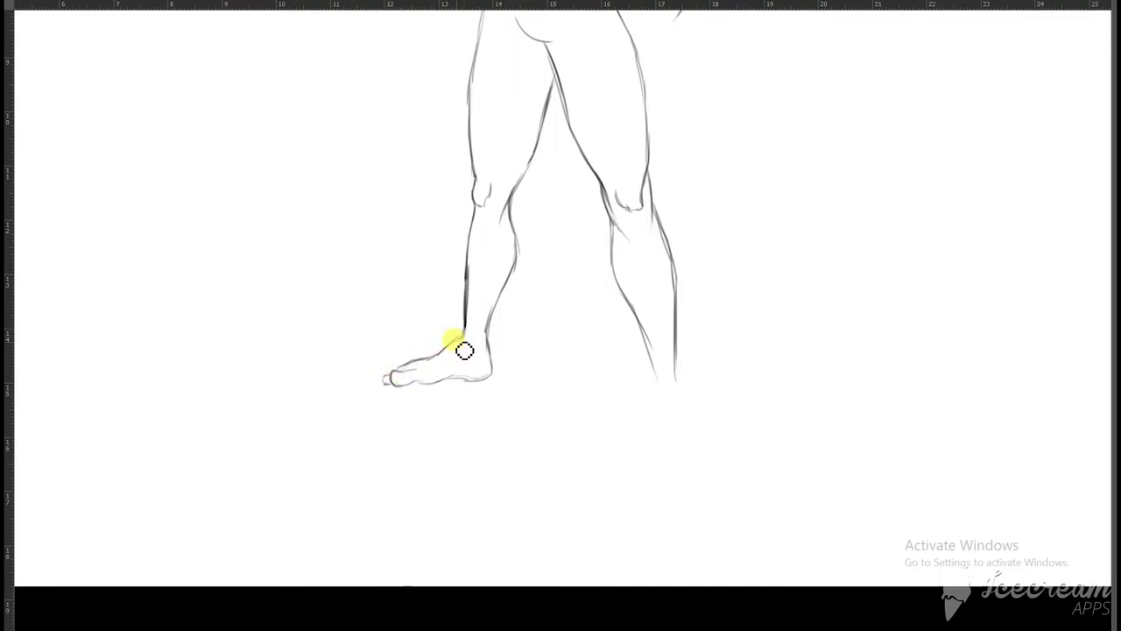
pyautogui.moveTo(493, 375); pyautogui.dragTo(484, 343)
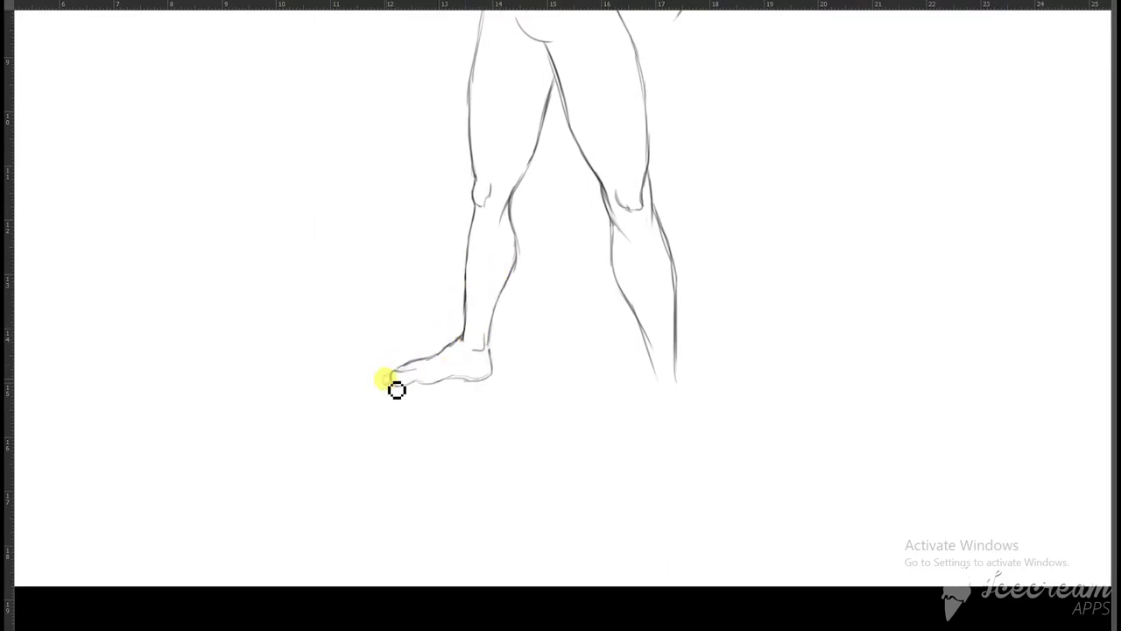
pyautogui.scroll(2, 487, 355)
# Lasso the side-view foot and adjust it with a free transform
pyautogui.scroll(-4, 545, 403)
pyautogui.scroll(4, 518, 384)
pyautogui.moveTo(537, 476)
pyautogui.mouseDown()
pyautogui.moveTo(412, 521)
pyautogui.moveTo(555, 451)
pyautogui.mouseUp()
pyautogui.hotkey('ctrl', 't')
pyautogui.scroll(-3, 598, 479)
pyautogui.press('Return')
pyautogui.scroll(3, 482, 433)
pyautogui.scroll(1, 525, 491)
pyautogui.scroll(2, 559, 511)
pyautogui.scroll(-2, 503, 390)
pyautogui.scroll(2, 550, 310)
pyautogui.scroll(2, 383, 455)
# Redraw the heel curve and add the front-facing foot with toes and ankle line
pyautogui.hotkey('ctrl', 'z')
pyautogui.moveTo(496, 331); pyautogui.dragTo(570, 321)
pyautogui.moveTo(539, 252)
pyautogui.mouseDown()
pyautogui.moveTo(574, 308)
pyautogui.moveTo(565, 343)
pyautogui.mouseUp()
pyautogui.moveTo(496, 261); pyautogui.dragTo(490, 294)
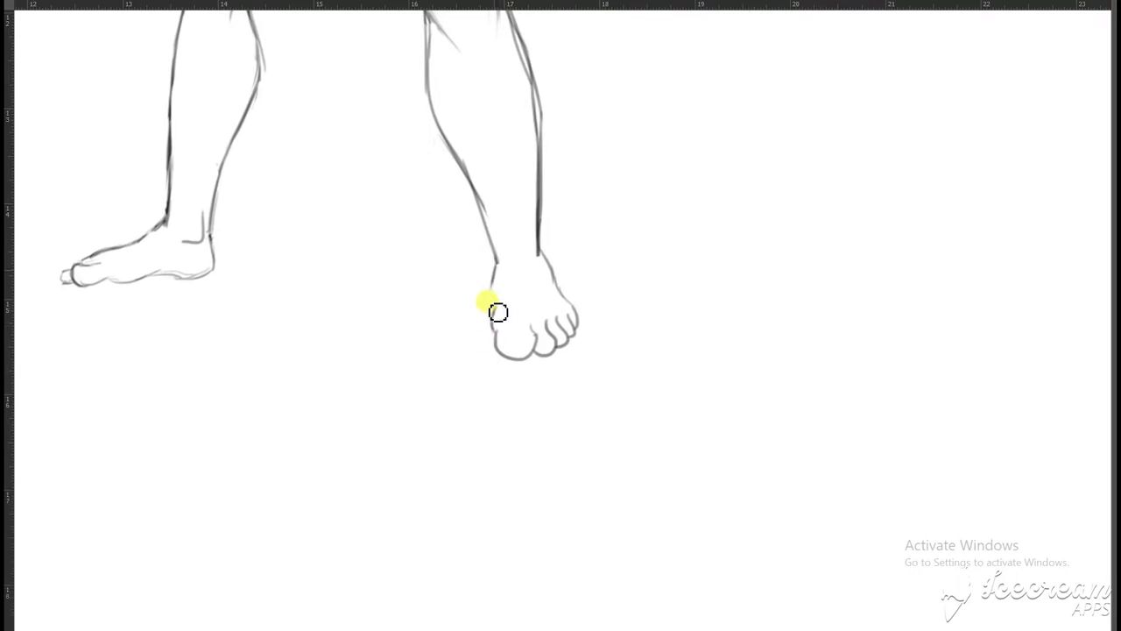
pyautogui.scroll(-3, 621, 470)
pyautogui.scroll(3, 621, 470)
# Extend the inner calf to the ankle, join the outer foot edge, and erase the outer calf below the knee
pyautogui.hotkey('ctrl', 'z')
pyautogui.moveTo(457, 325)
pyautogui.mouseDown()
pyautogui.moveTo(520, 423)
pyautogui.moveTo(505, 482)
pyautogui.mouseUp()
pyautogui.moveTo(506, 402); pyautogui.dragTo(516, 430)
pyautogui.moveTo(534, 187)
pyautogui.mouseDown()
pyautogui.moveTo(520, 175)
pyautogui.moveTo(555, 325)
pyautogui.mouseUp()
pyautogui.scroll(-2, 564, 307)
pyautogui.scroll(-3, 576, 293)
pyautogui.scroll(4, 630, 341)
pyautogui.scroll(-1, 615, 406)
pyautogui.scroll(-3, 587, 402)
pyautogui.scroll(2, 587, 403)
# Draw the inner calf line down the left shin and exit full-screen view
pyautogui.moveTo(469, 346); pyautogui.dragTo(453, 438)
pyautogui.scroll(1, 464, 370)
pyautogui.moveTo(463, 371); pyautogui.dragTo(440, 425)
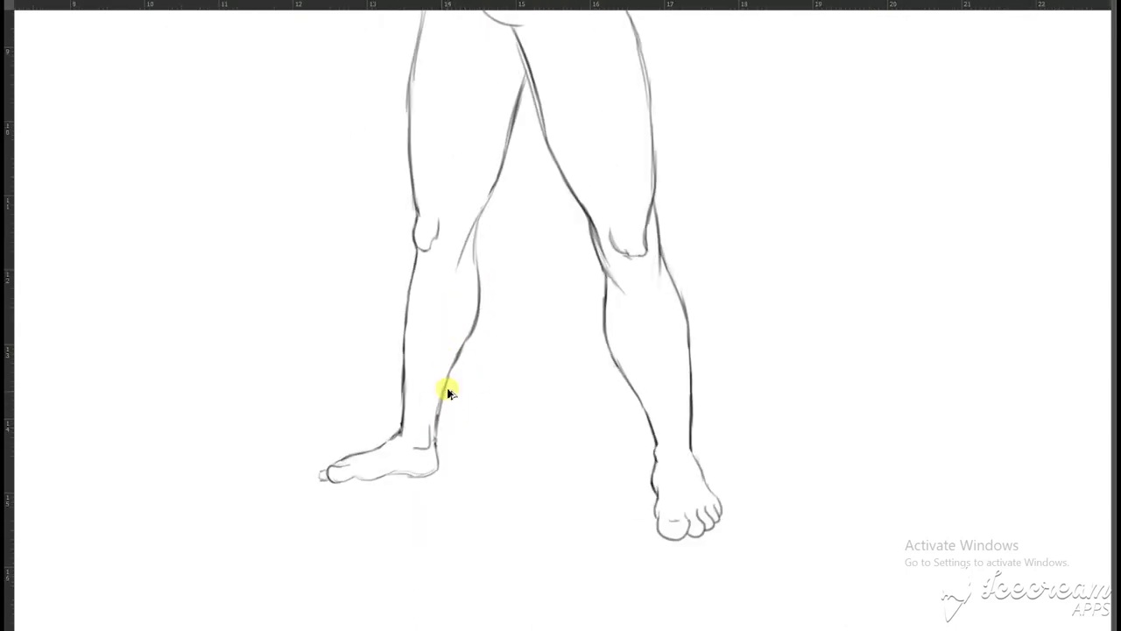
pyautogui.scroll(-2, 446, 391)
pyautogui.scroll(-3, 461, 353)
pyautogui.press('f')
pyautogui.scroll(3, 471, 322)
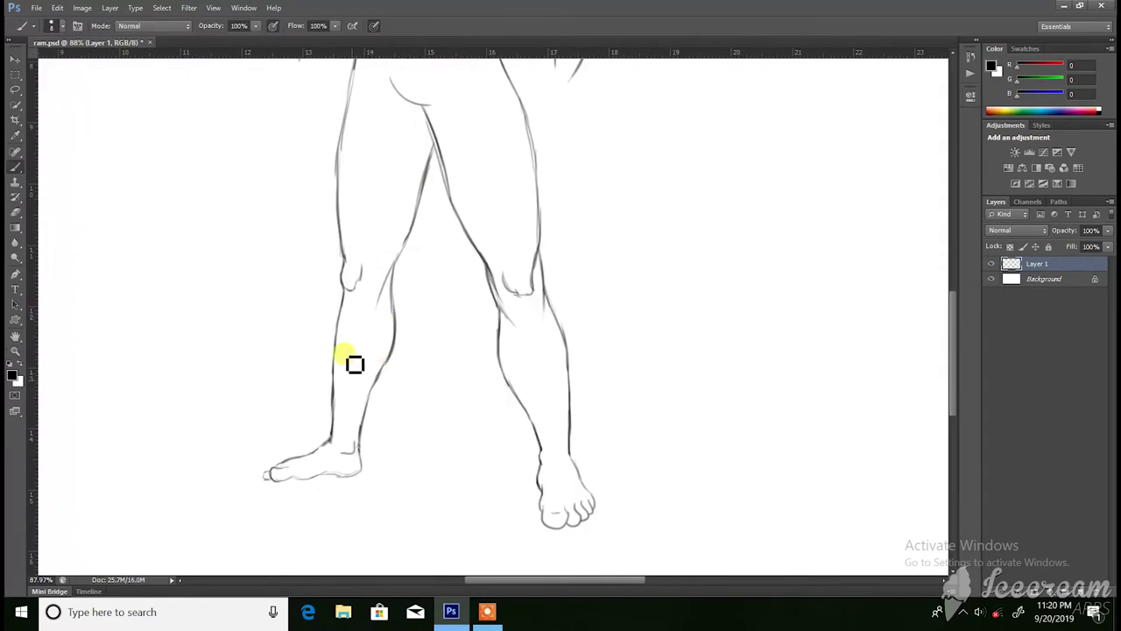
pyautogui.scroll(-1, 345, 325)
pyautogui.scroll(1, 355, 383)
pyautogui.press('e')
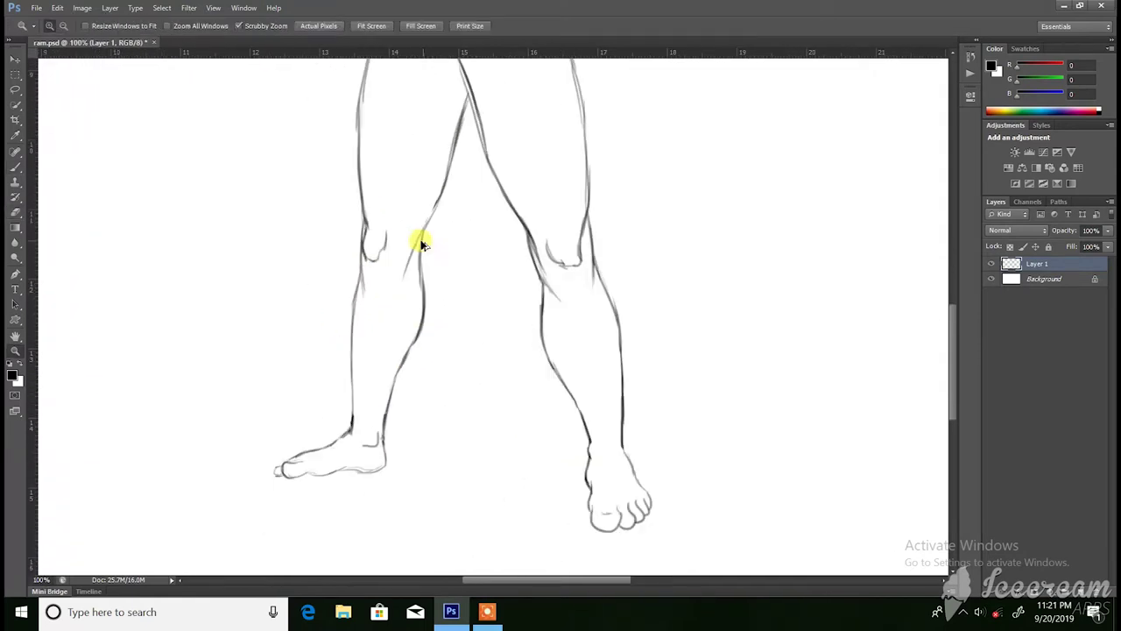
pyautogui.press('b')
pyautogui.scroll(-2, 399, 348)
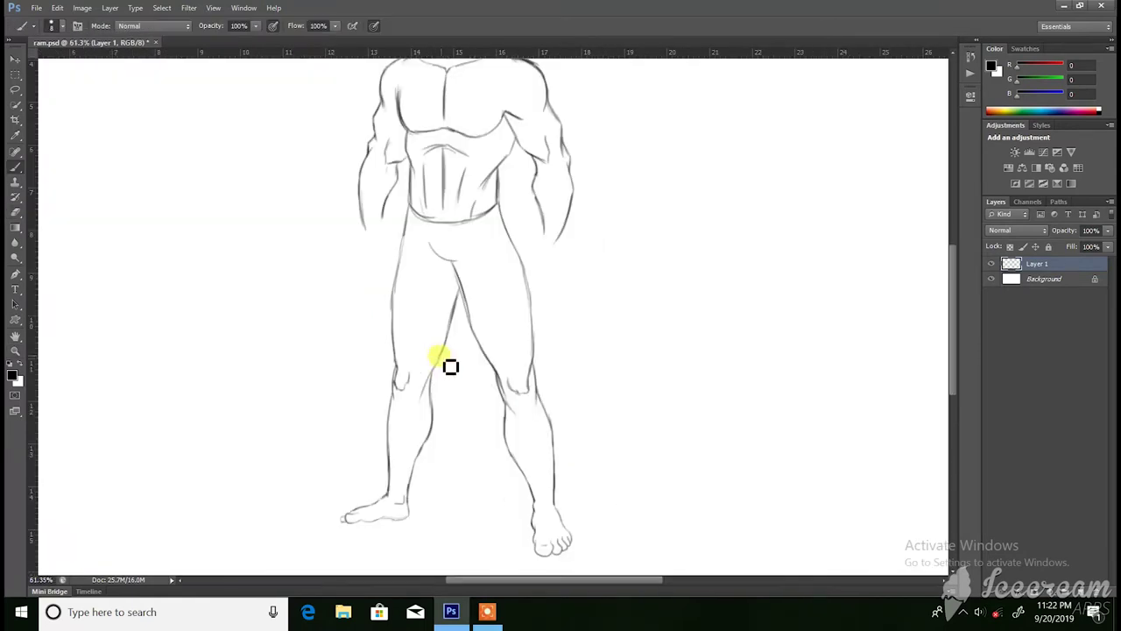
# Sketch the left fist with curved strokes and a short line below it
pyautogui.scroll(4, 450, 365)
pyautogui.moveTo(235, 166); pyautogui.dragTo(282, 280)
pyautogui.moveTo(299, 159)
pyautogui.mouseDown()
pyautogui.moveTo(340, 231)
pyautogui.moveTo(334, 242)
pyautogui.mouseUp()
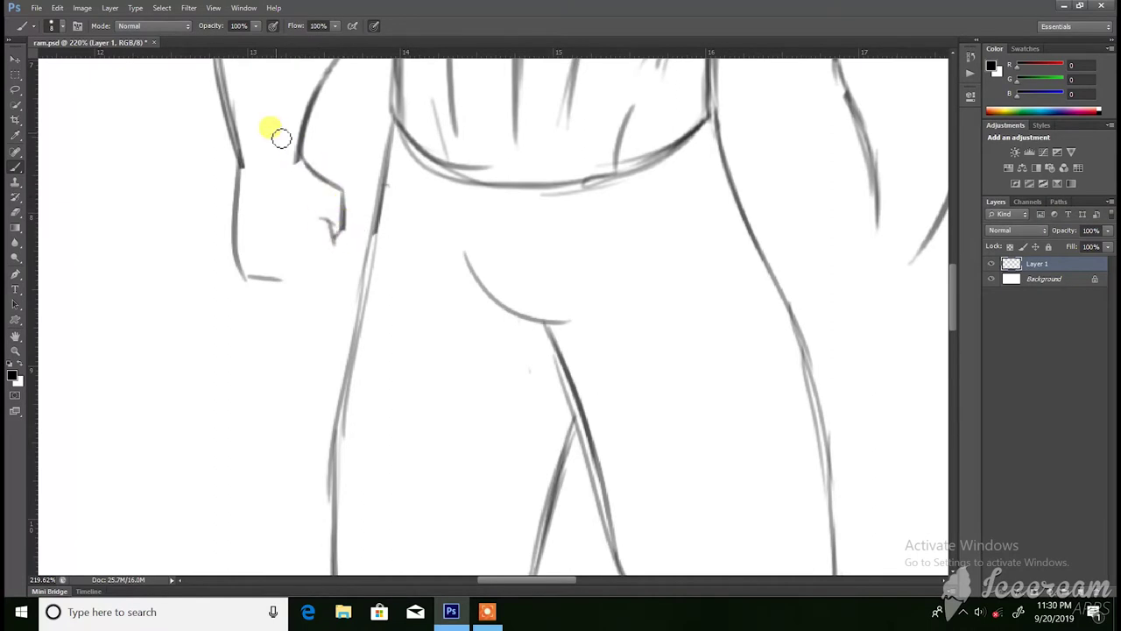
pyautogui.scroll(-2, 280, 159)
pyautogui.scroll(2, 388, 303)
pyautogui.moveTo(367, 289)
pyautogui.mouseDown()
pyautogui.moveTo(399, 317)
pyautogui.moveTo(421, 290)
pyautogui.mouseUp()
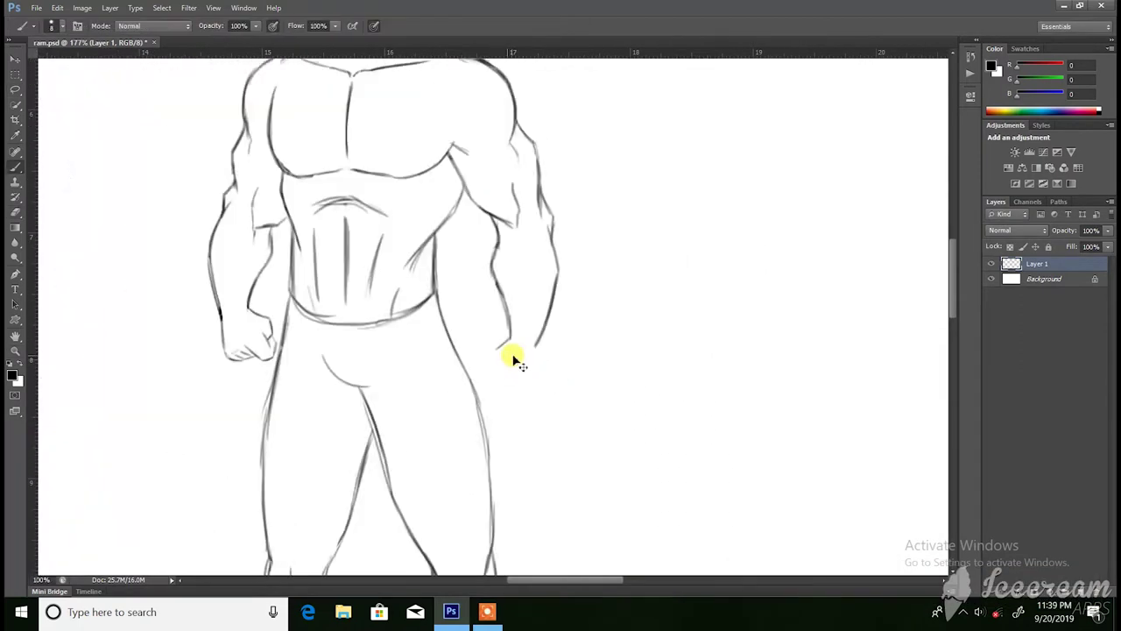
# Draw the right fist, redrawing its curves into a boxy form and extending the arm line
pyautogui.hotkey('ctrl', '+')
pyautogui.moveTo(518, 375)
pyautogui.mouseDown()
pyautogui.moveTo(496, 438)
pyautogui.moveTo(520, 453)
pyautogui.moveTo(510, 425)
pyautogui.mouseUp()
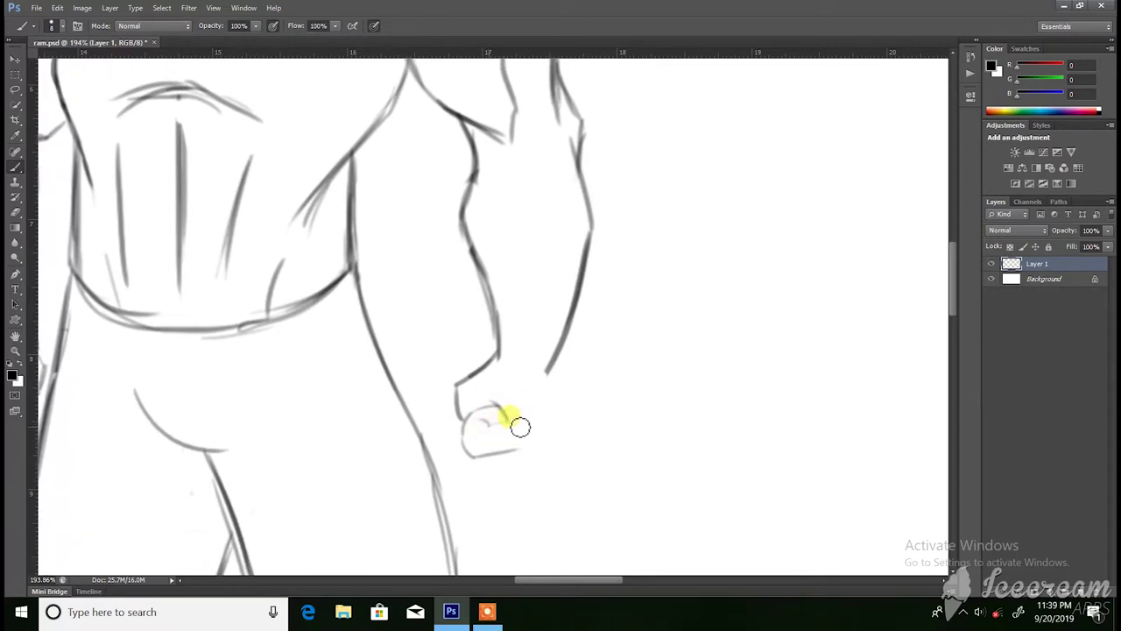
pyautogui.hotkey('ctrl', 'z')
pyautogui.hotkey('ctrl', 'z')
pyautogui.moveTo(470, 444); pyautogui.dragTo(507, 455)
pyautogui.hotkey('ctrl', 'z')
pyautogui.moveTo(465, 420); pyautogui.dragTo(493, 408)
pyautogui.moveTo(512, 451); pyautogui.dragTo(478, 464)
pyautogui.moveTo(548, 370); pyautogui.dragTo(551, 436)
pyautogui.moveTo(490, 464)
pyautogui.mouseDown()
pyautogui.moveTo(525, 394)
pyautogui.moveTo(494, 464)
pyautogui.moveTo(535, 464)
pyautogui.moveTo(540, 450)
pyautogui.mouseUp()
# Tidy the right fist with the Eraser and rotate it about 7°
pyautogui.hotkey('ctrl', 't')
pyautogui.press('Return')
pyautogui.press('e')
pyautogui.press('b')
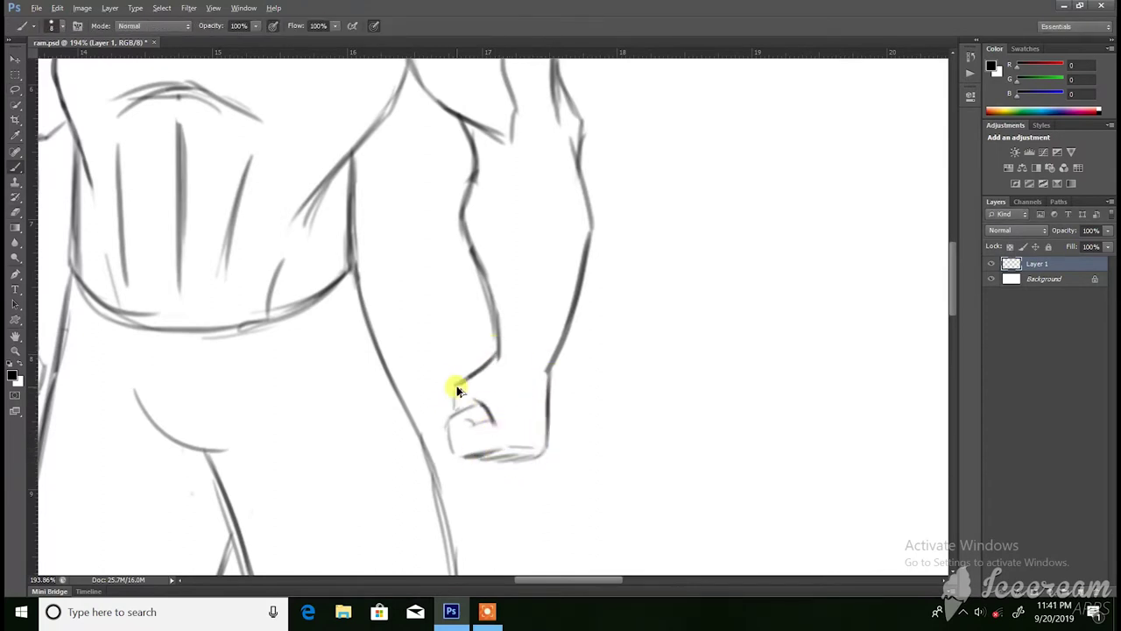
pyautogui.scroll(-5, 449, 429)
pyautogui.scroll(5, 493, 450)
pyautogui.hotkey('ctrl', 't')
pyautogui.moveTo(473, 526); pyautogui.dragTo(457, 521)
pyautogui.scroll(-2, 588, 438)
pyautogui.press('Return')
pyautogui.scroll(-2, 393, 382)
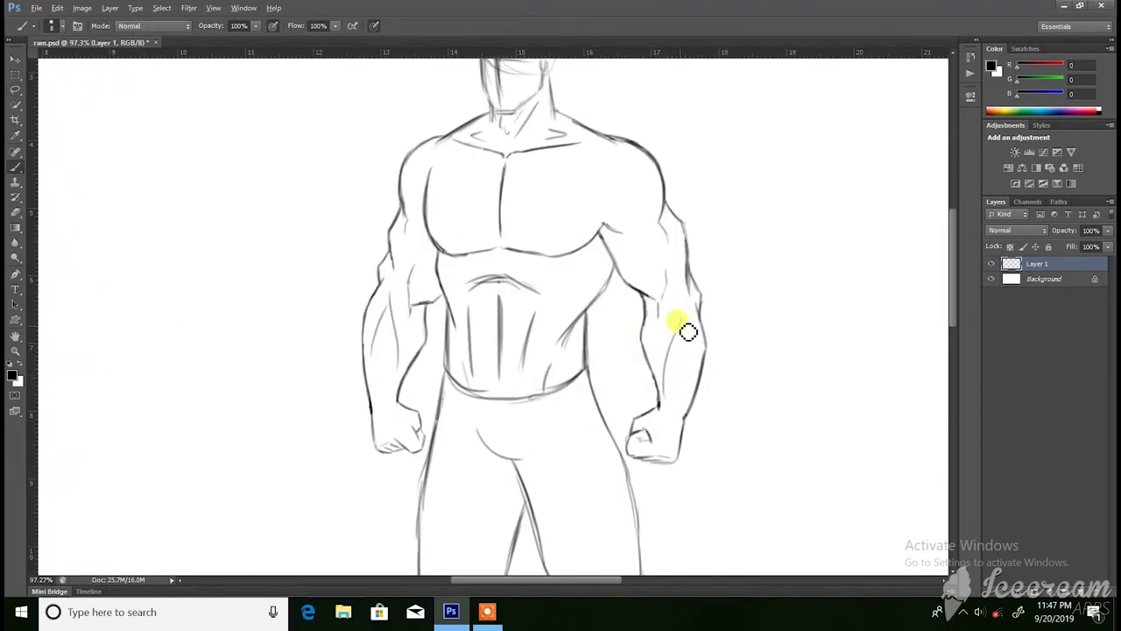
# Sketch a stroke along the inner left thigh and knee
pyautogui.scroll(1, 608, 350)
pyautogui.scroll(1, 607, 324)
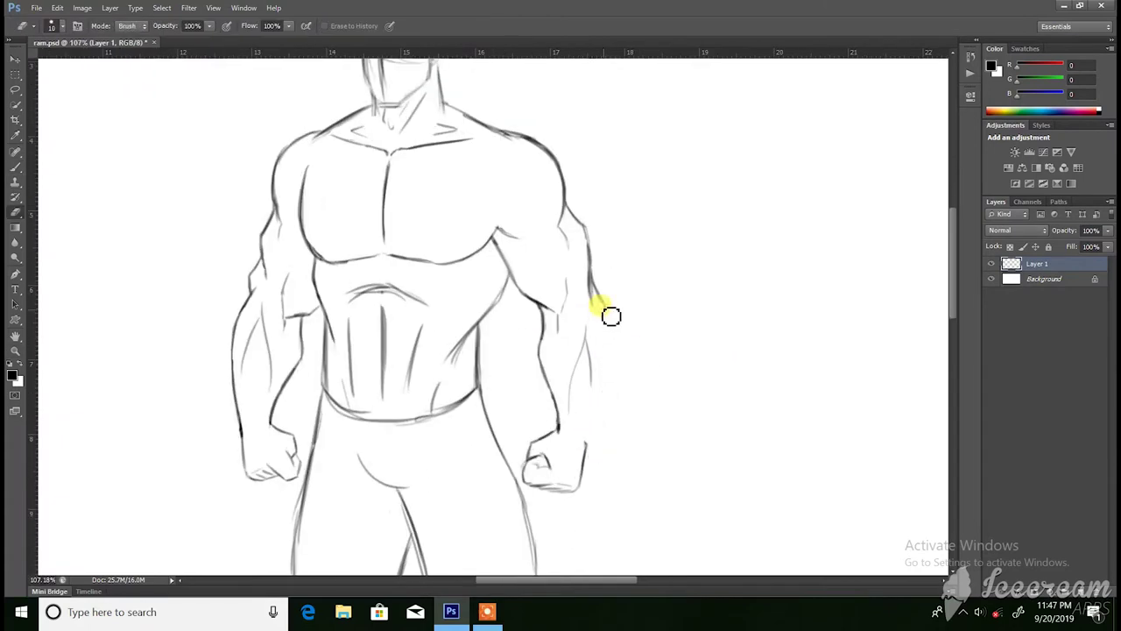
pyautogui.press('b')
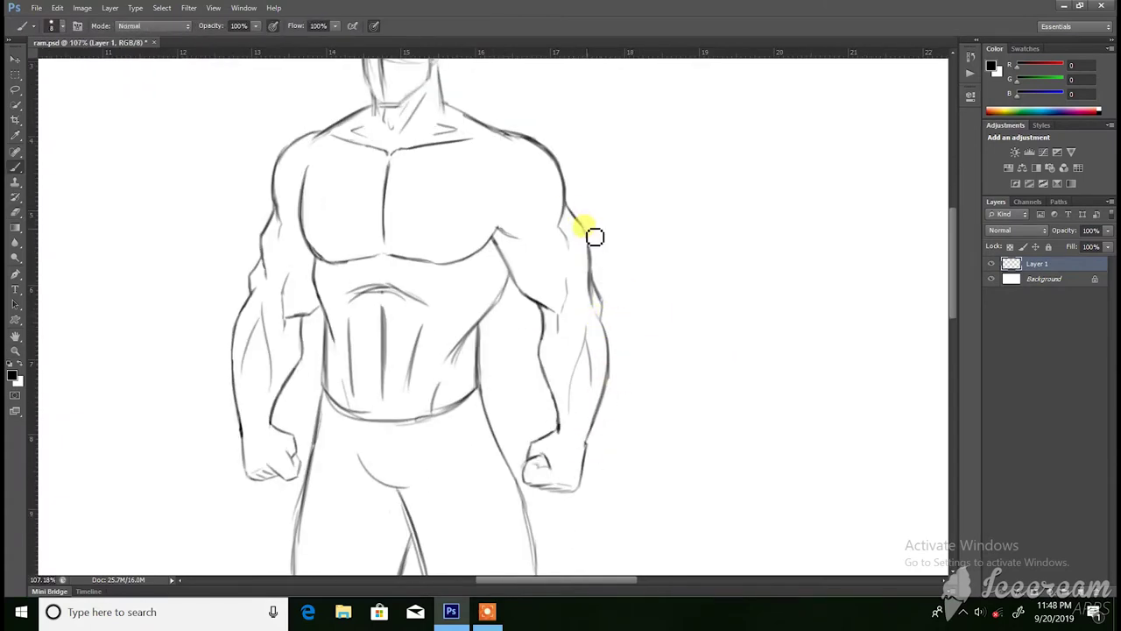
pyautogui.scroll(-5, 593, 236)
pyautogui.scroll(5, 520, 395)
pyautogui.scroll(-5, 592, 241)
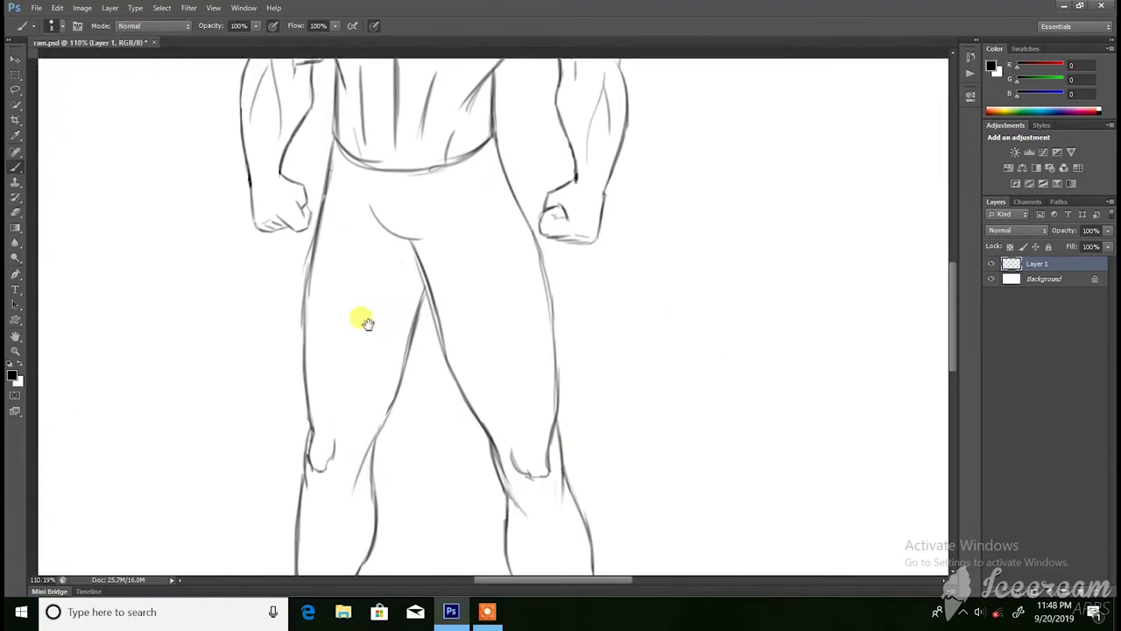
pyautogui.moveTo(350, 283)
pyautogui.mouseDown()
pyautogui.moveTo(365, 305)
pyautogui.moveTo(325, 402)
pyautogui.mouseUp()
# At 100% zoom, draw curving lines down the inner left and right thighs
pyautogui.scroll(-3, 365, 352)
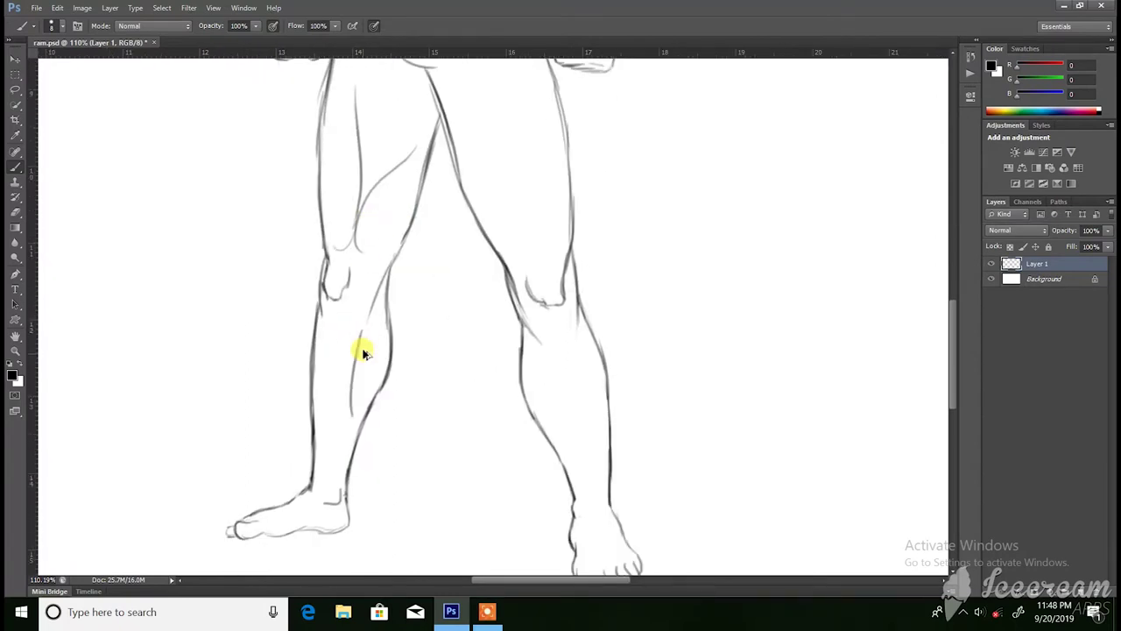
pyautogui.scroll(3, 366, 359)
pyautogui.hotkey('ctrl', '-')
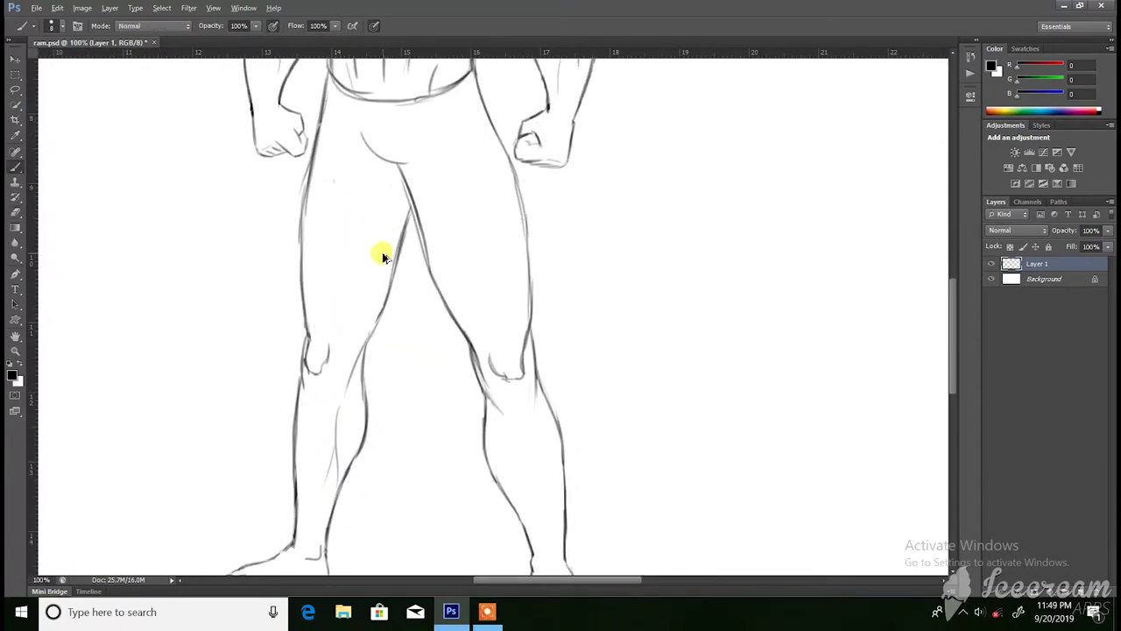
pyautogui.moveTo(338, 214); pyautogui.dragTo(329, 342)
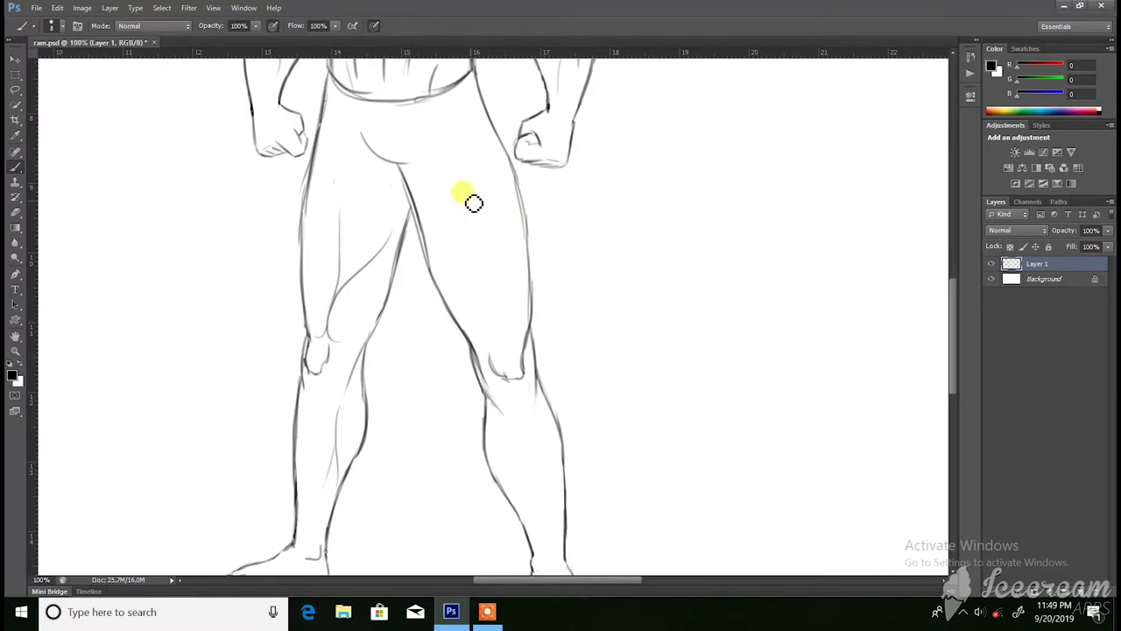
pyautogui.moveTo(444, 201); pyautogui.dragTo(503, 334)
pyautogui.moveTo(473, 189); pyautogui.dragTo(499, 280)
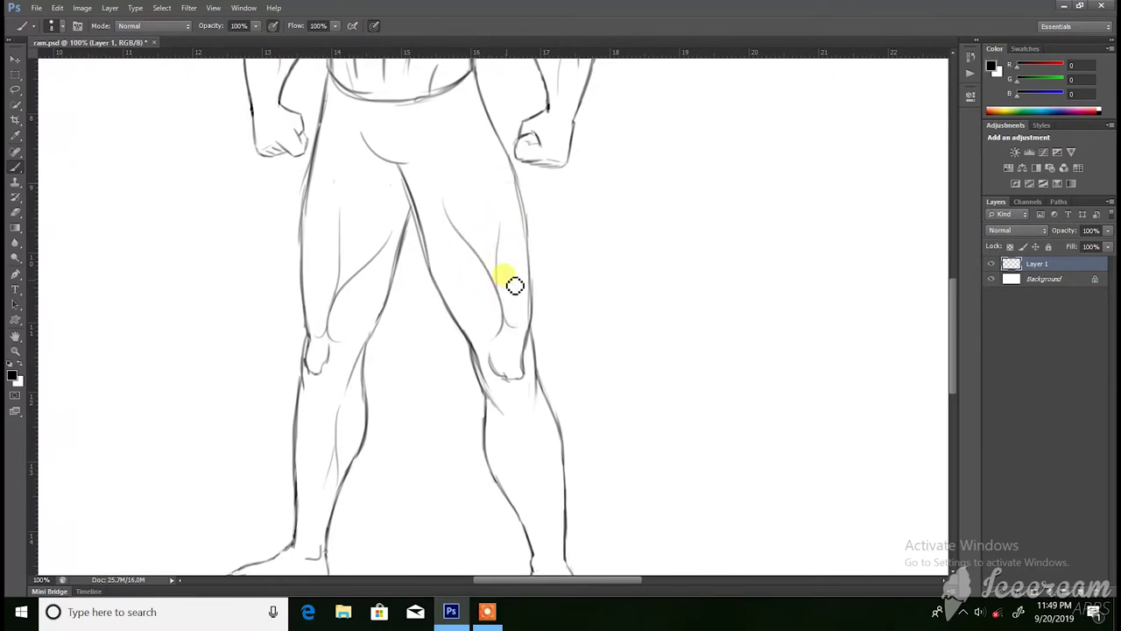
# Draw an abdominal muscle line on the left side of the torso
pyautogui.scroll(-3, 508, 443)
pyautogui.scroll(5, 510, 363)
pyautogui.scroll(-3, 573, 313)
pyautogui.scroll(3, 410, 445)
pyautogui.scroll(-3, 520, 287)
pyautogui.press('z')
pyautogui.scroll(-1, 595, 280)
pyautogui.scroll(3, 465, 278)
pyautogui.scroll(2, 465, 279)
pyautogui.press('b')
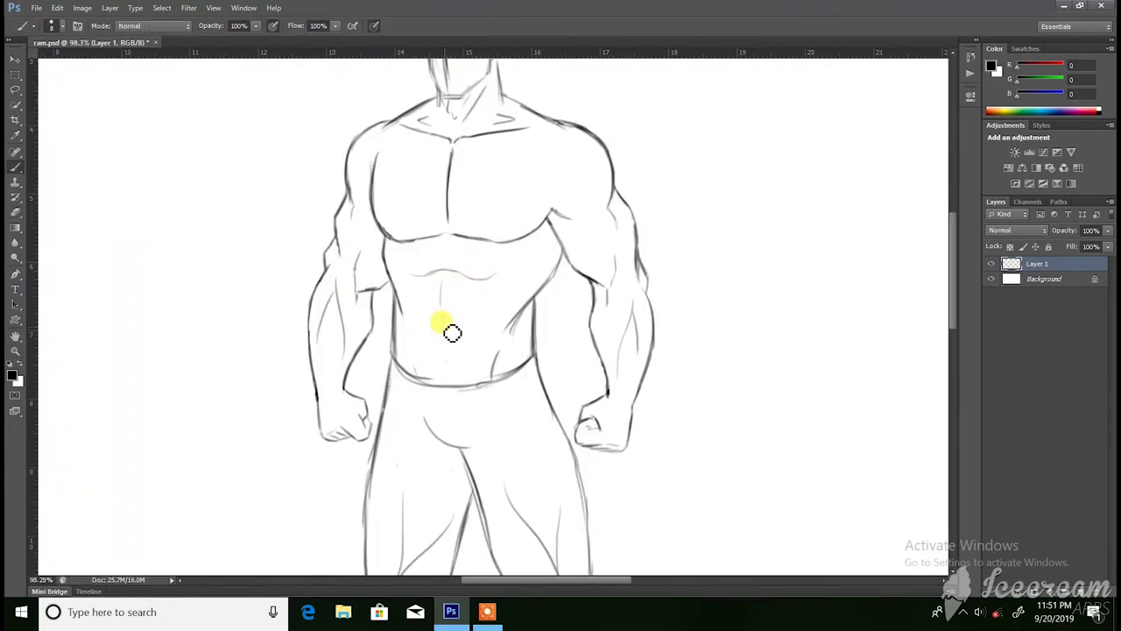
pyautogui.moveTo(423, 327); pyautogui.dragTo(429, 382)
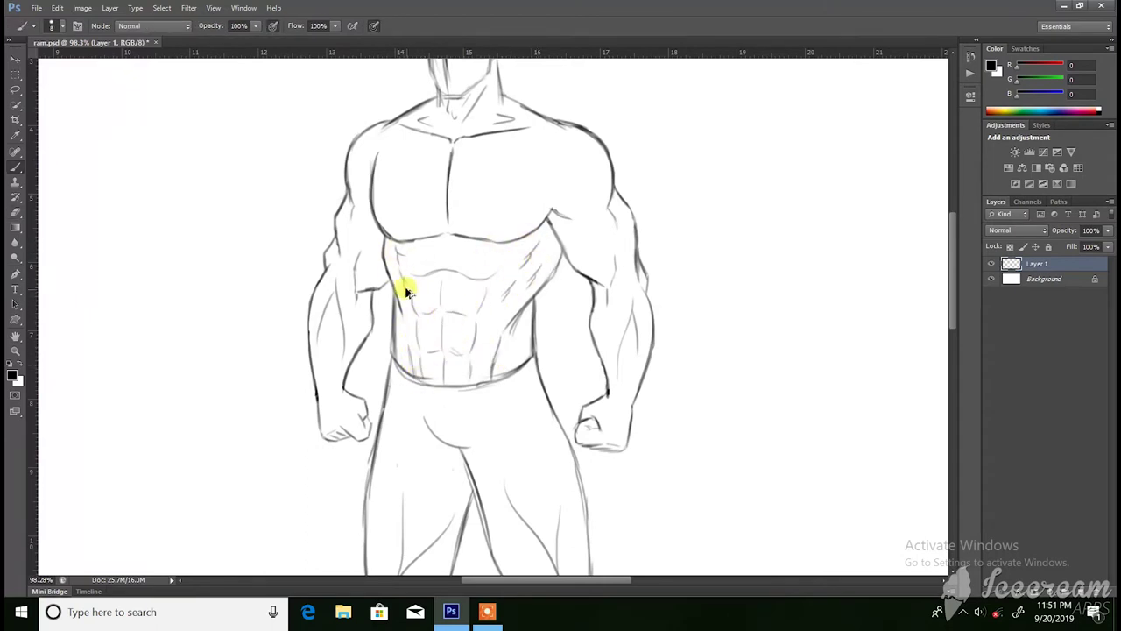
# Add a new layer, lock and fade the rough sketch layer, then reselect the new layer
pyautogui.scroll(-2, 490, 228)
pyautogui.scroll(-1, 695, 215)
pyautogui.press('e')
pyautogui.scroll(2, 508, 295)
pyautogui.scroll(-1, 592, 279)
pyautogui.scroll(-3, 578, 282)
pyautogui.scroll(-1, 538, 350)
pyautogui.hotkey('shift', 'ctrl', 'alt', 'n')
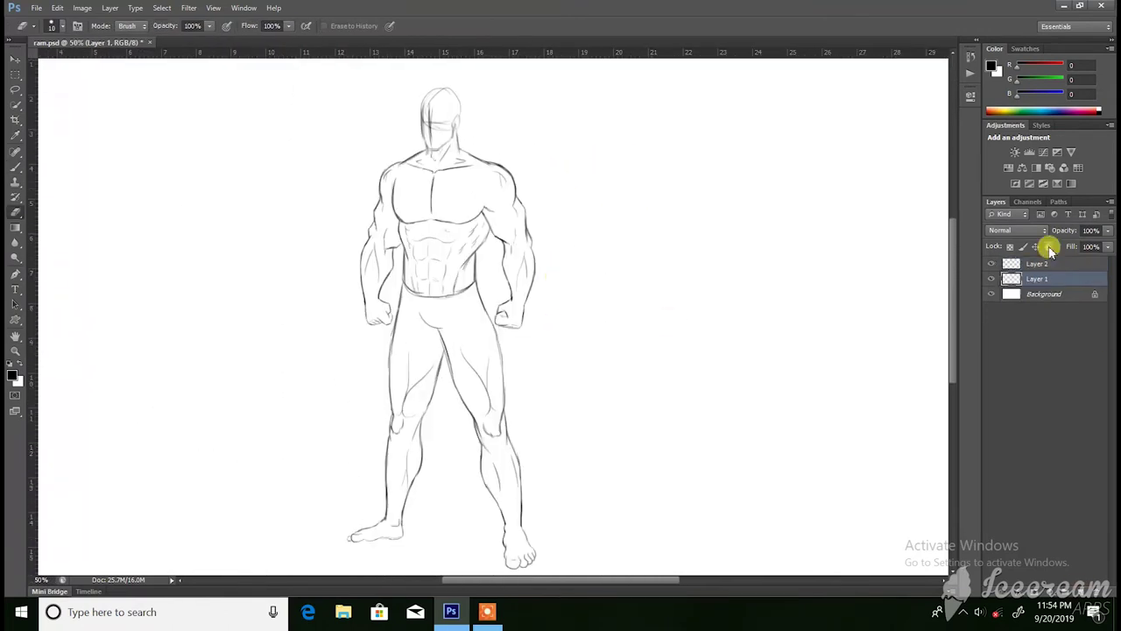
pyautogui.press('b')
pyautogui.click(1055, 285)
pyautogui.press('4')
pyautogui.click(1036, 263)
# Undo a stray hairline stroke and extend the hair outline past the ear to the neck
pyautogui.scroll(-1, 426, 170)
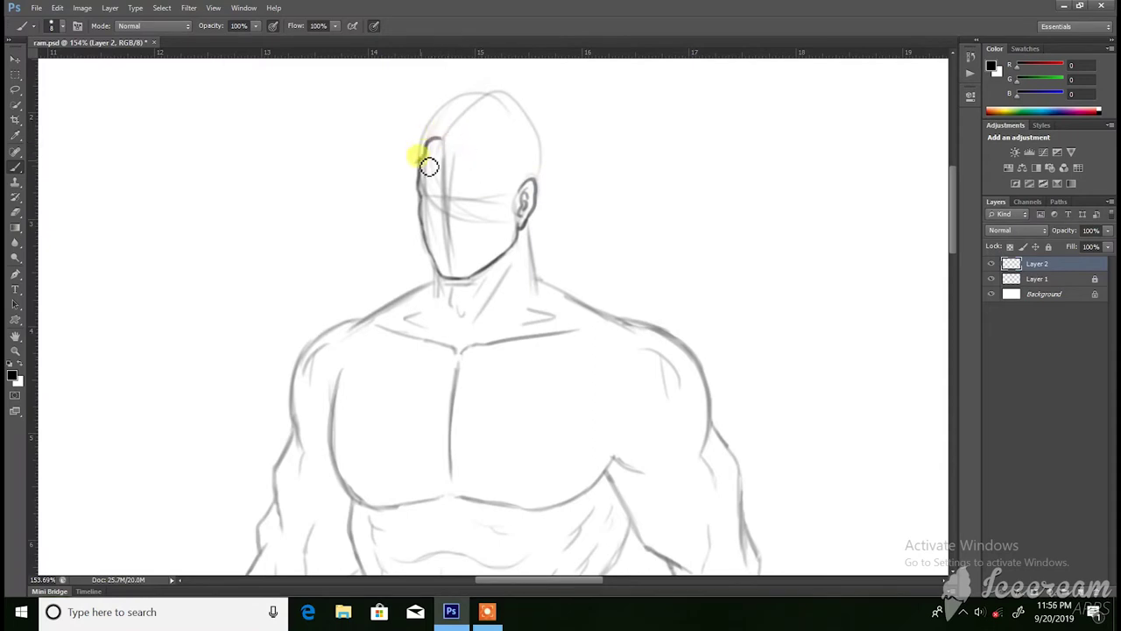
pyautogui.hotkey('ctrl', 'z')
pyautogui.moveTo(523, 194)
pyautogui.mouseDown()
pyautogui.moveTo(408, 160)
pyautogui.moveTo(482, 149)
pyautogui.mouseUp()
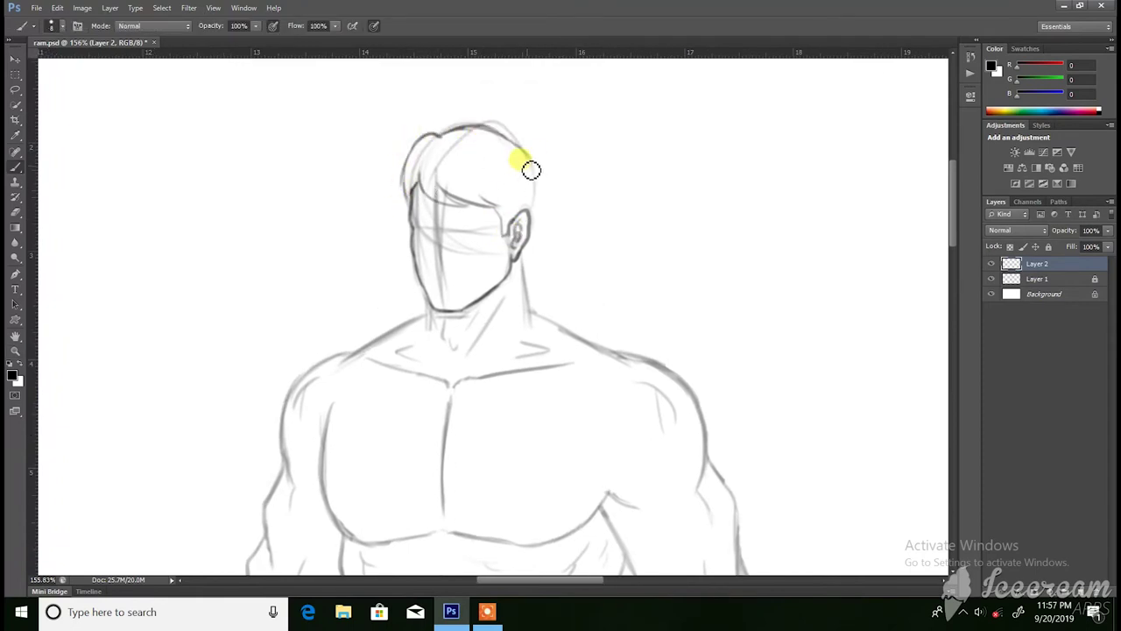
pyautogui.moveTo(543, 203); pyautogui.dragTo(535, 270)
pyautogui.moveTo(406, 195); pyautogui.dragTo(479, 289)
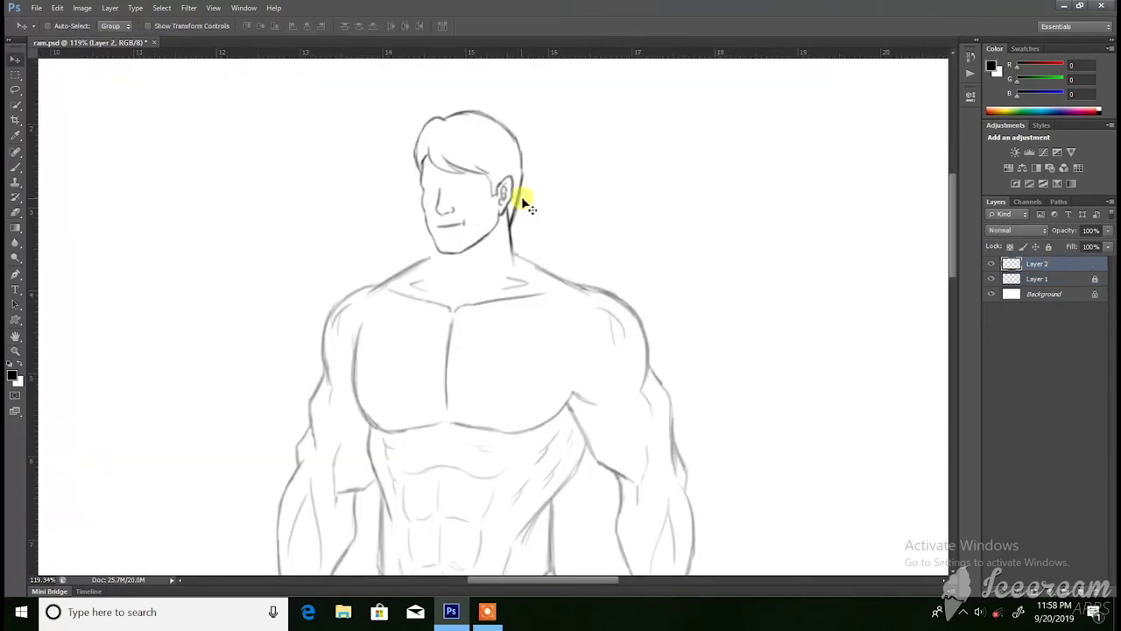
pyautogui.hotkey('ctrl', 't')
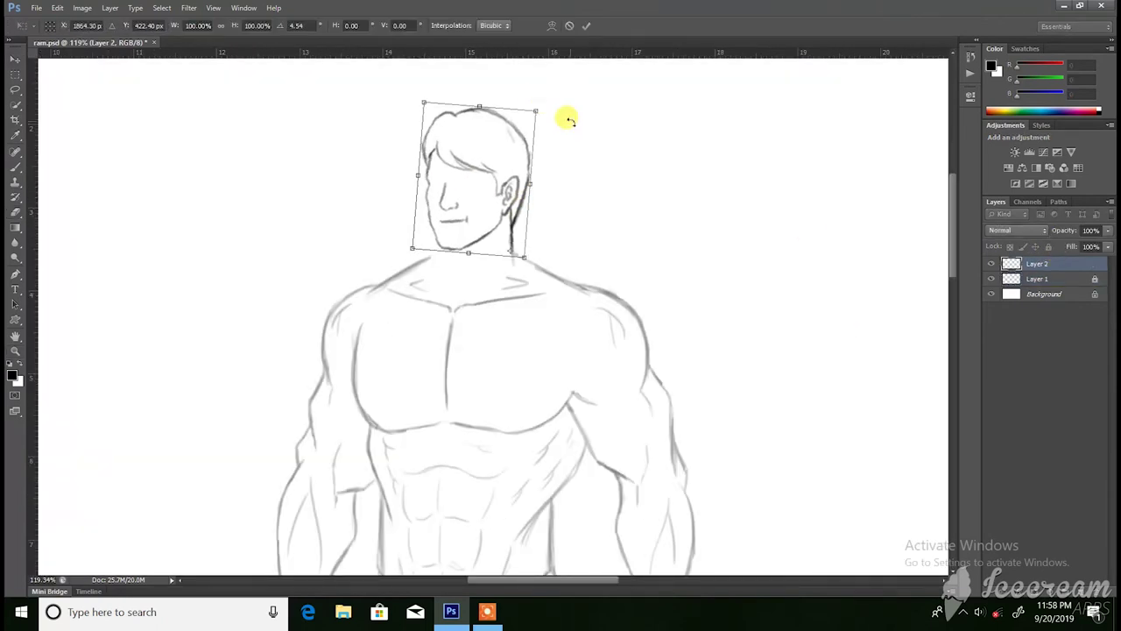
# Rotate the head drawing about 4 degrees
pyautogui.moveTo(564, 109); pyautogui.dragTo(562, 91)
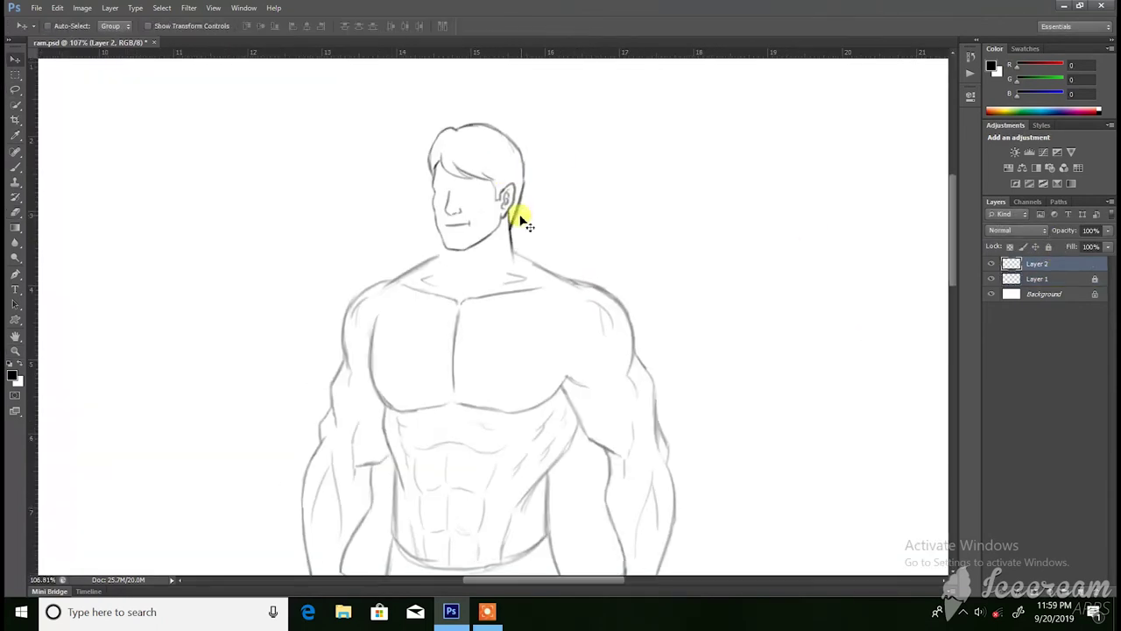
pyautogui.moveTo(526, 175)
pyautogui.mouseDown()
pyautogui.moveTo(588, 233)
pyautogui.moveTo(531, 310)
pyautogui.mouseUp()
pyautogui.press('b')
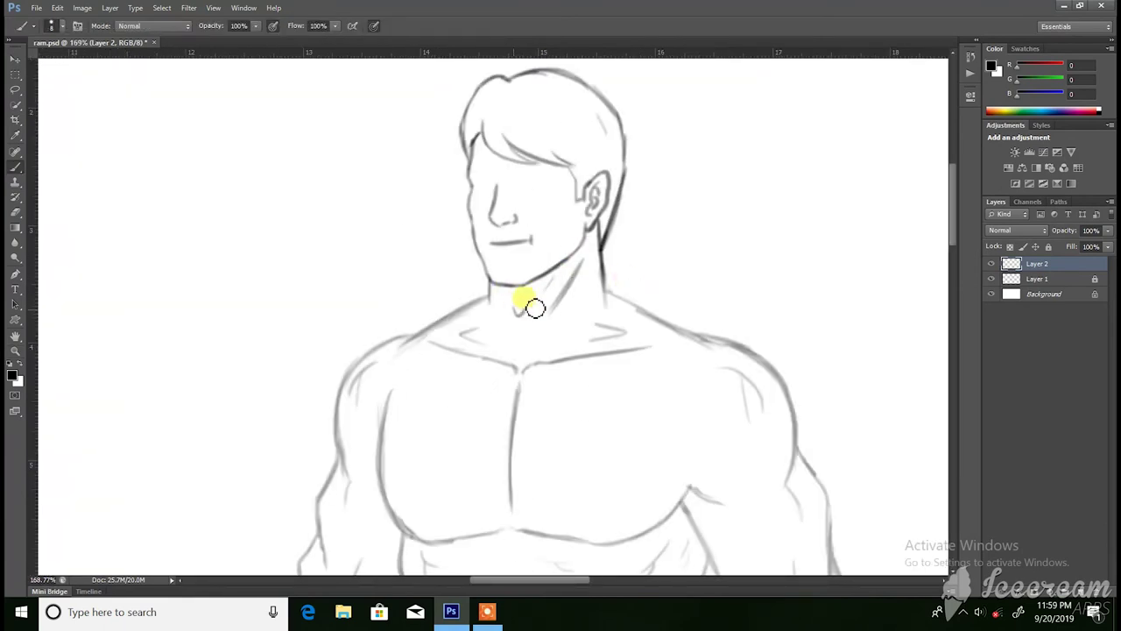
# Draw an arched eyebrow over the eye
pyautogui.press('z')
pyautogui.moveTo(611, 255)
pyautogui.mouseDown()
pyautogui.moveTo(560, 242)
pyautogui.moveTo(576, 237)
pyautogui.mouseUp()
pyautogui.press('e')
pyautogui.press('b')
pyautogui.scroll(-5, 540, 243)
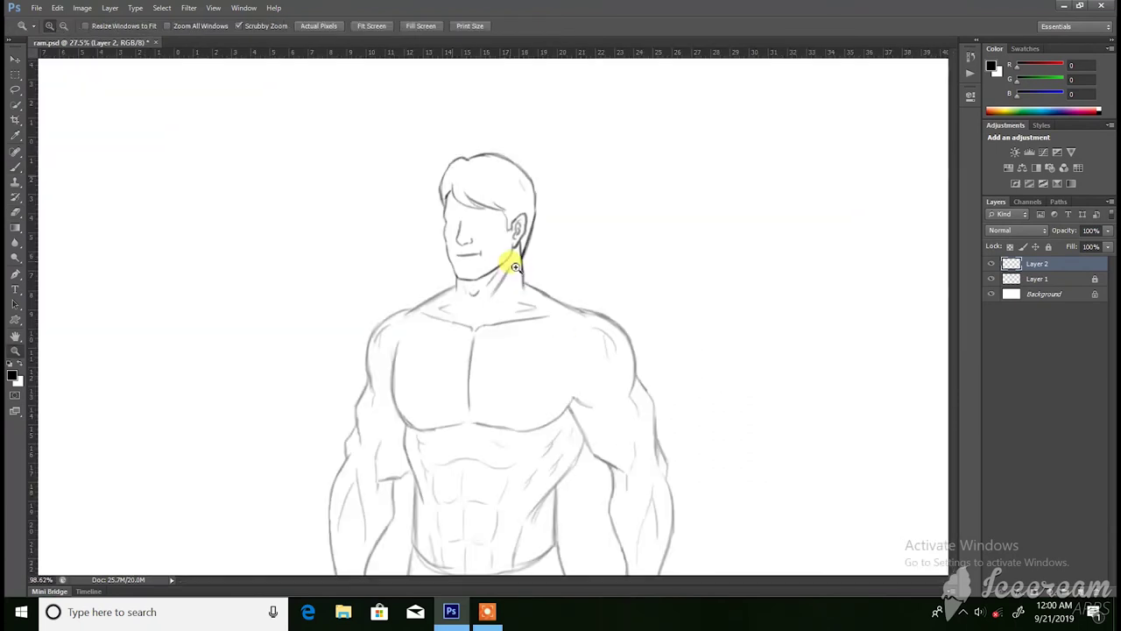
pyautogui.scroll(7, 481, 231)
pyautogui.moveTo(514, 208); pyautogui.dragTo(459, 242)
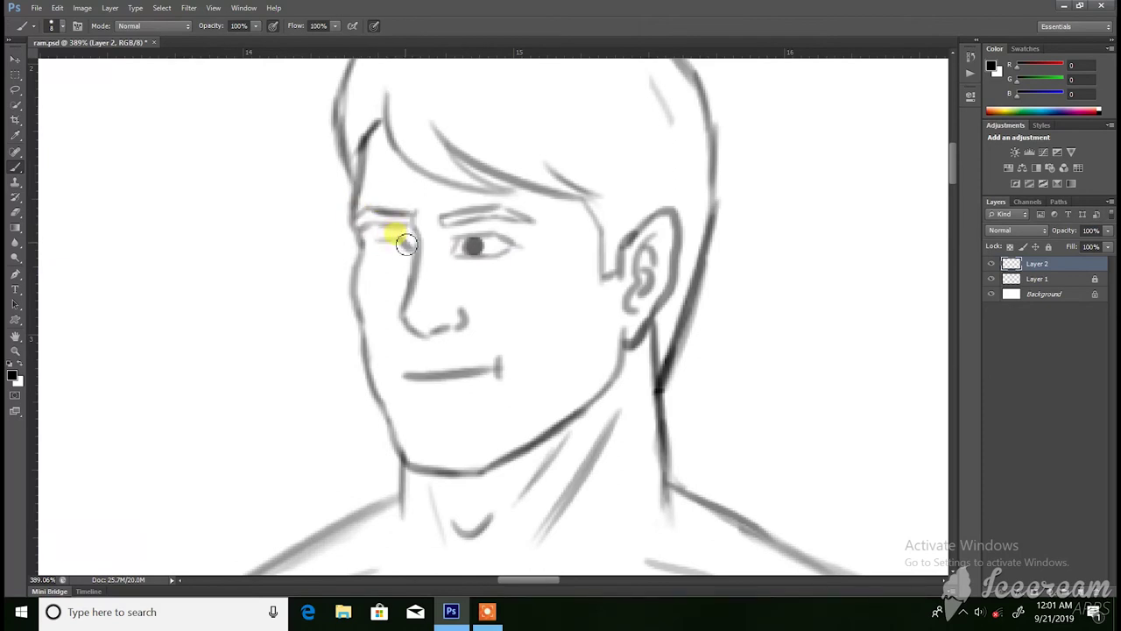
pyautogui.scroll(-5, 372, 245)
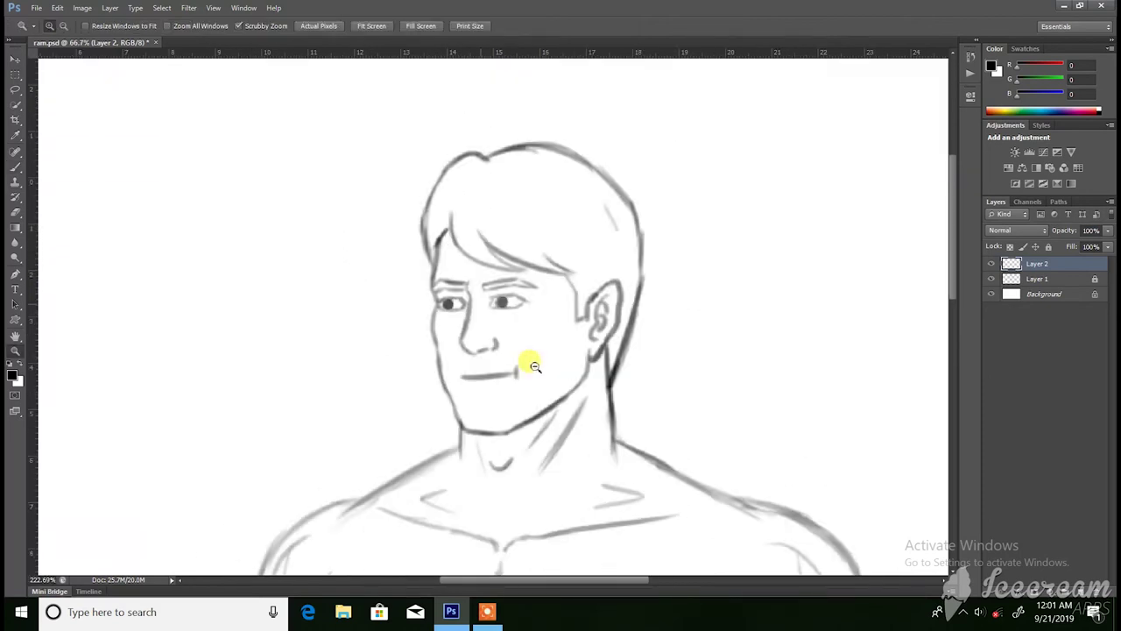
pyautogui.scroll(6, 493, 318)
# Rotate the right eye slightly to match the left one
pyautogui.hotkey('ctrl', 't')
pyautogui.moveTo(641, 282)
pyautogui.mouseDown()
pyautogui.moveTo(637, 295)
pyautogui.moveTo(671, 333)
pyautogui.mouseUp()
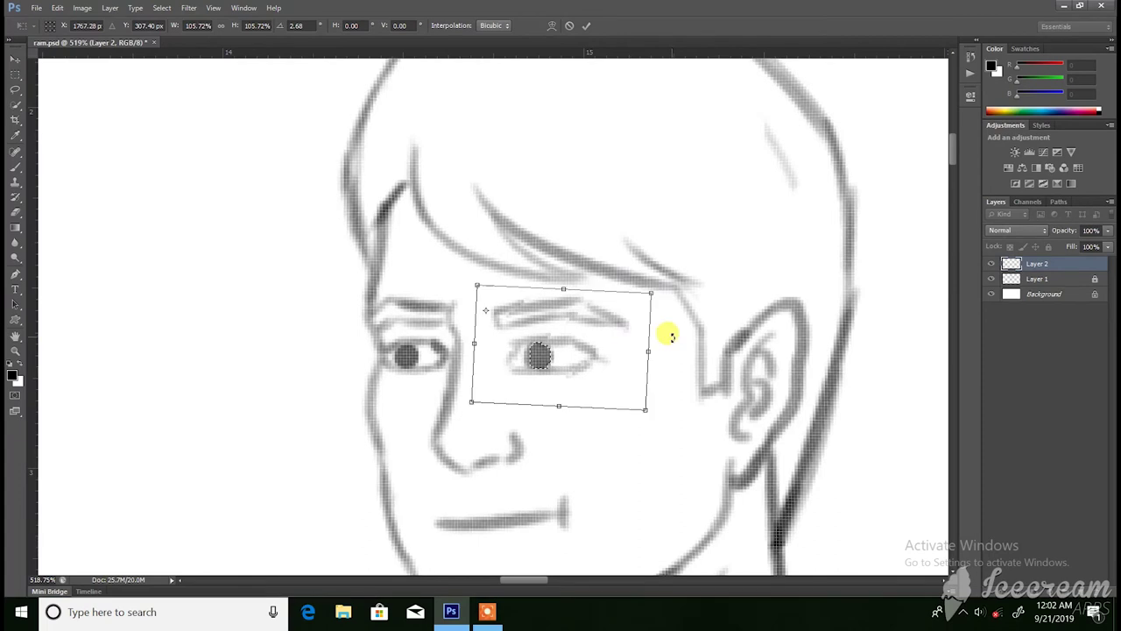
pyautogui.press('Return')
pyautogui.scroll(-5, 640, 342)
pyautogui.scroll(4, 521, 409)
# Redraw the mouth as a curved smile
pyautogui.press('b')
pyautogui.scroll(-3, 585, 460)
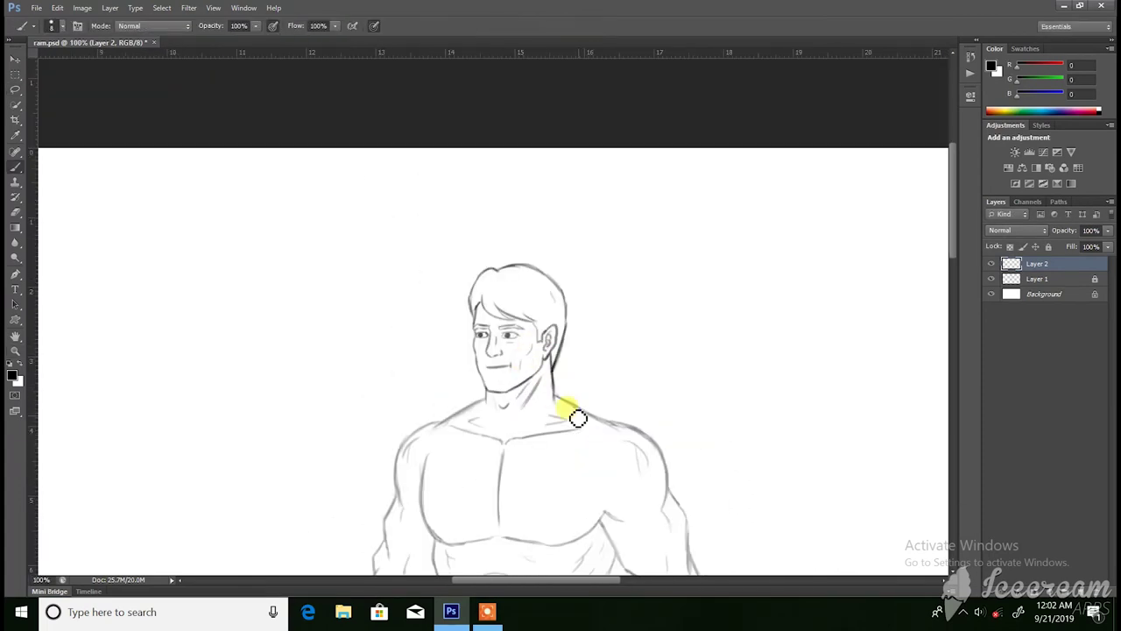
pyautogui.scroll(2, 576, 413)
pyautogui.moveTo(486, 391); pyautogui.dragTo(550, 373)
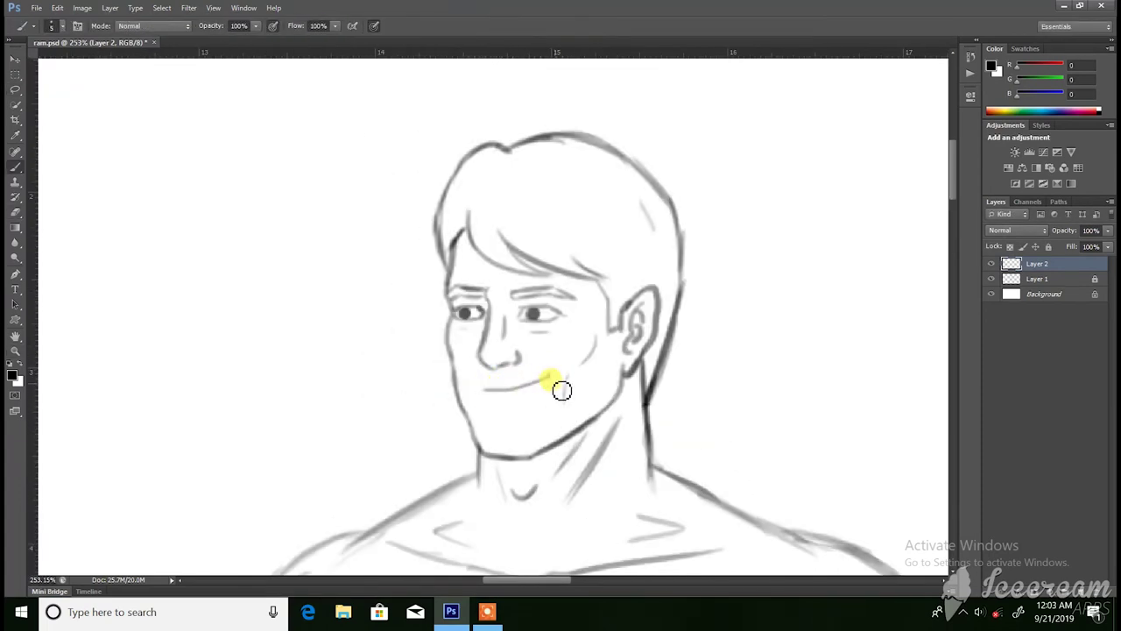
pyautogui.scroll(-2, 503, 393)
pyautogui.scroll(3, 493, 301)
# Erase stray hair lines around the head
pyautogui.press('e')
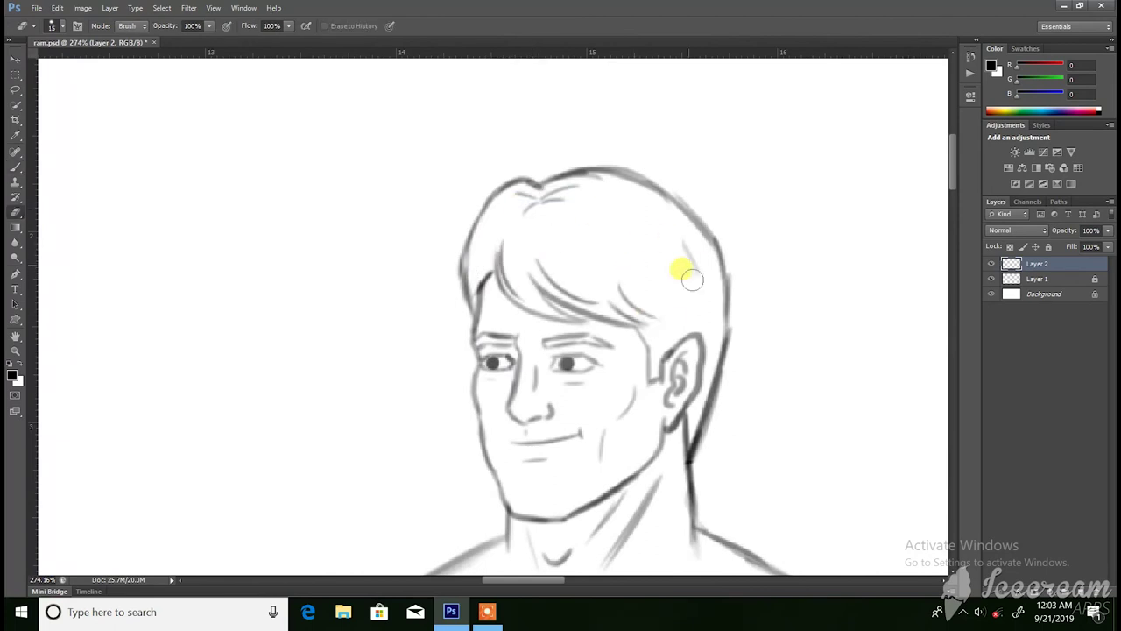
pyautogui.scroll(-4, 586, 358)
pyautogui.hotkey('alt', '[')
pyautogui.scroll(-2, 605, 307)
pyautogui.press('z')
pyautogui.scroll(2, 608, 282)
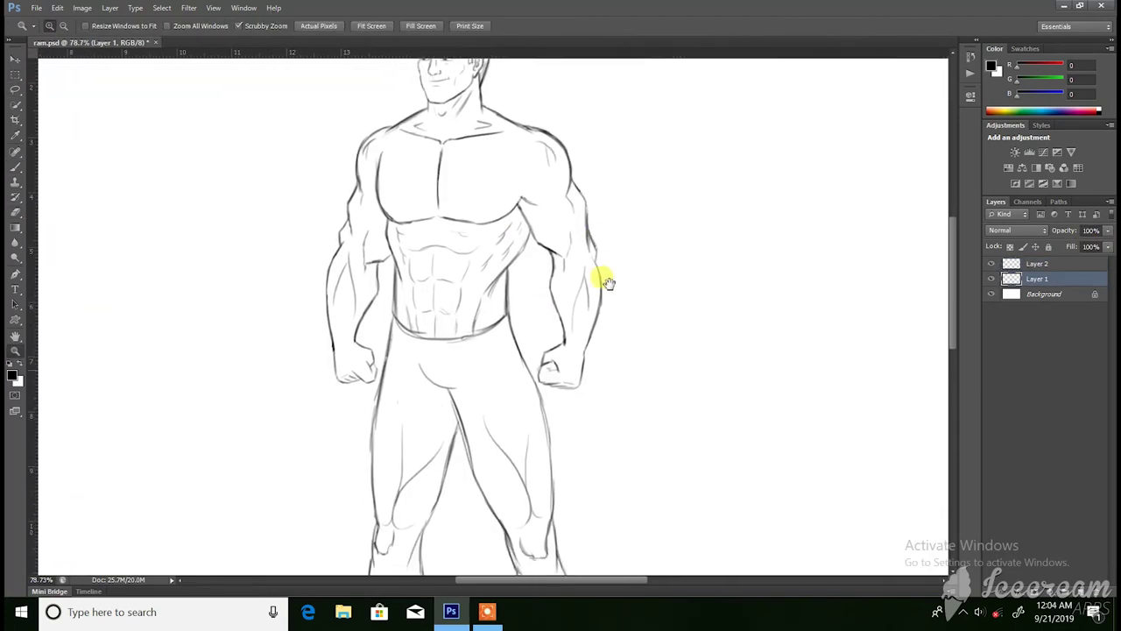
# Draw the shorts hem across both thighs after undoing a stray stroke
pyautogui.press('b')
pyautogui.scroll(3, 515, 400)
pyautogui.moveTo(377, 398); pyautogui.dragTo(488, 418)
pyautogui.hotkey('ctrl', 'z')
pyautogui.scroll(-4, 561, 330)
pyautogui.scroll(2, 447, 344)
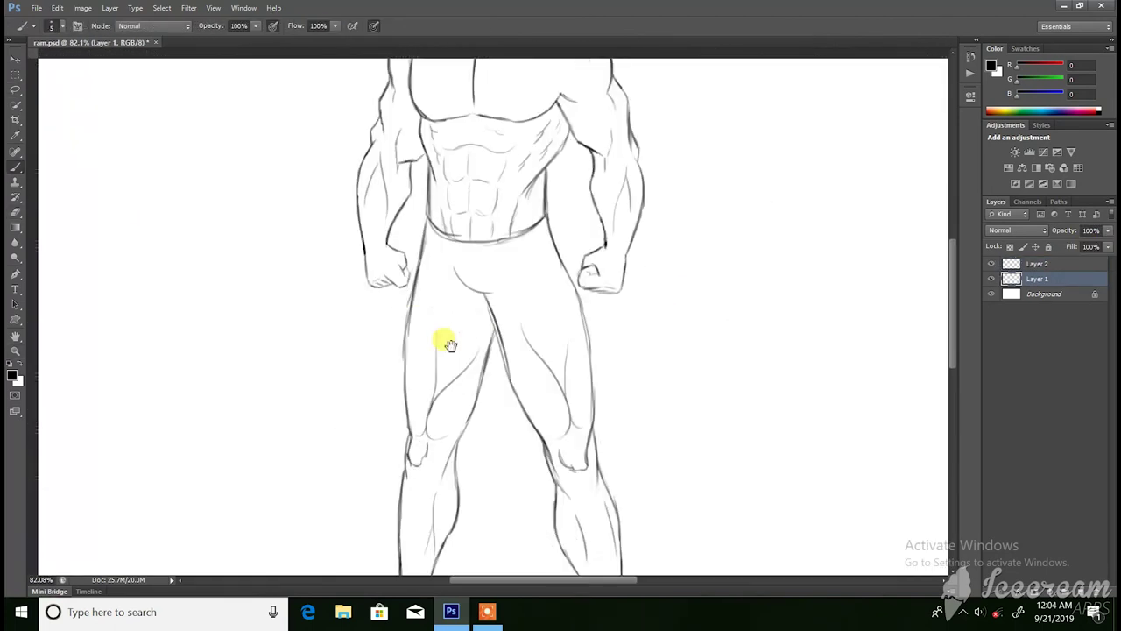
pyautogui.moveTo(449, 343); pyautogui.dragTo(449, 282)
pyautogui.moveTo(400, 280); pyautogui.dragTo(560, 324)
pyautogui.moveTo(680, 288); pyautogui.dragTo(546, 315)
# Touch up the shorts lines with the Eraser and a small brush
pyautogui.scroll(-1, 468, 274)
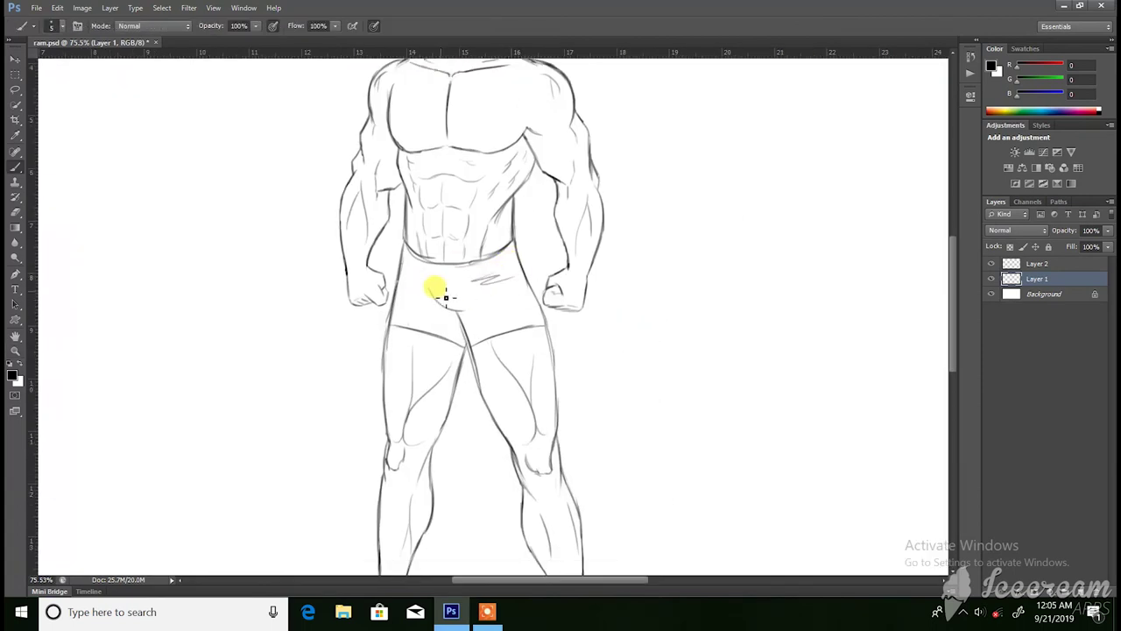
pyautogui.scroll(-1, 516, 298)
pyautogui.press('e')
pyautogui.scroll(1, 512, 332)
pyautogui.scroll(1, 520, 350)
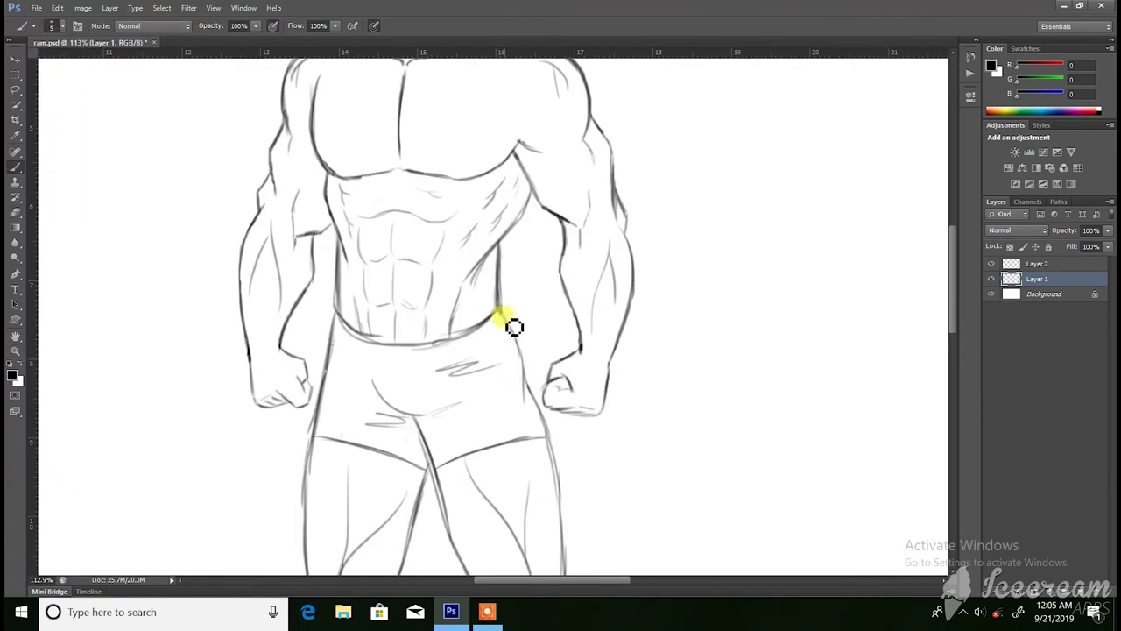
pyautogui.scroll(1, 510, 326)
pyautogui.press('b')
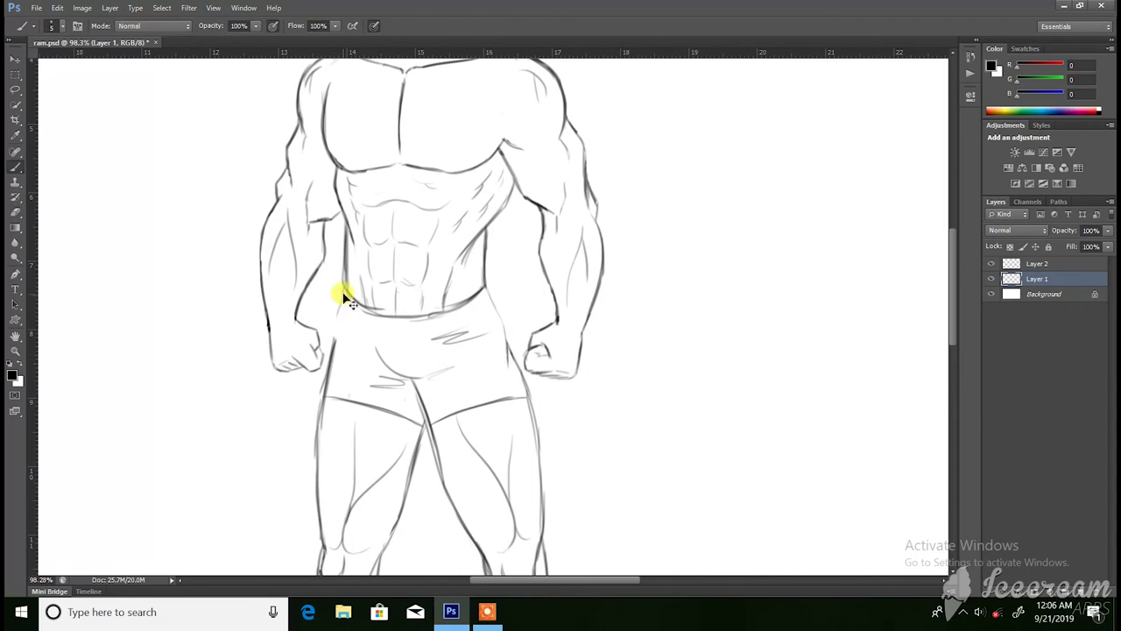
pyautogui.scroll(-2, 386, 286)
pyautogui.press('e')
pyautogui.scroll(-2, 513, 450)
pyautogui.scroll(3, 668, 410)
pyautogui.scroll(-1, 623, 363)
# Zoom out and enlarge the finished figure to about 130%
pyautogui.press('z')
pyautogui.moveTo(625, 364); pyautogui.dragTo(596, 393)
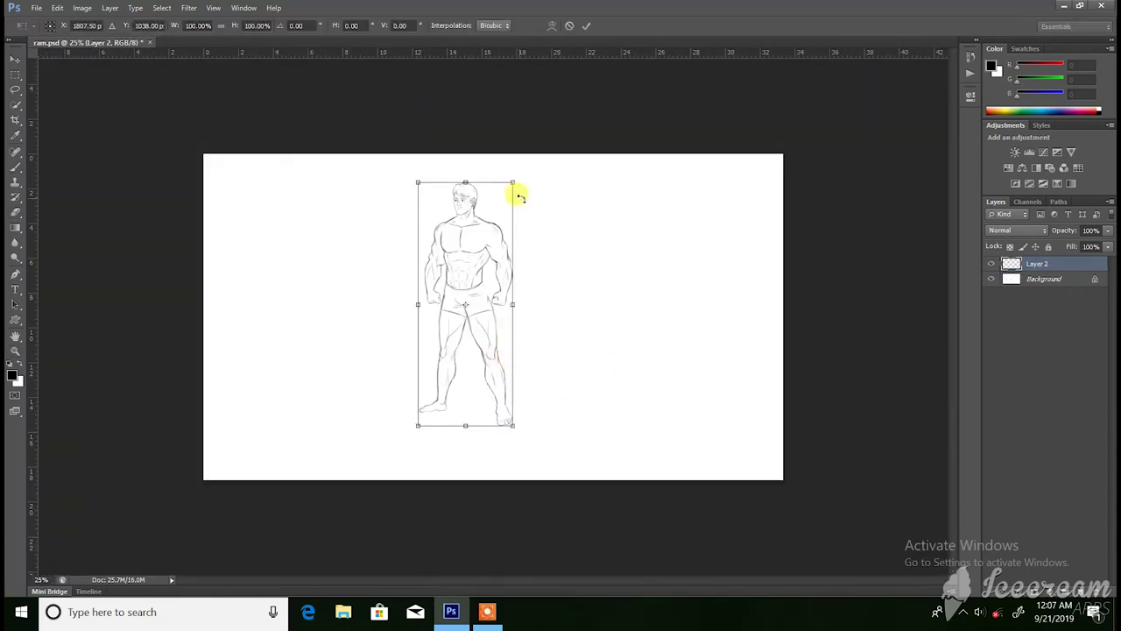
pyautogui.moveTo(518, 188); pyautogui.dragTo(546, 196)
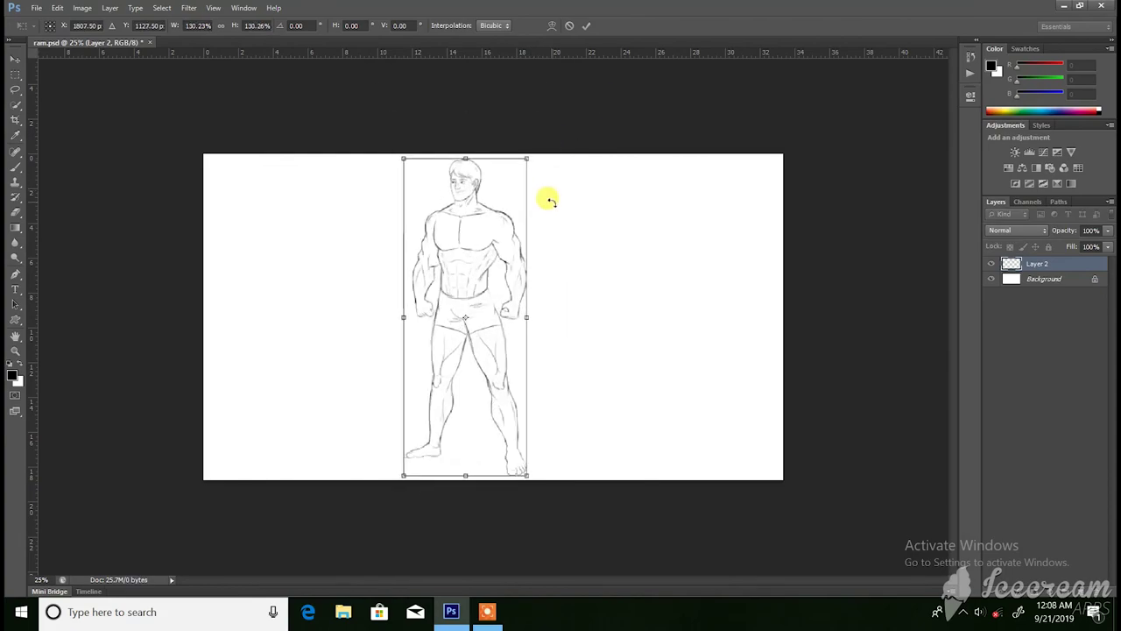